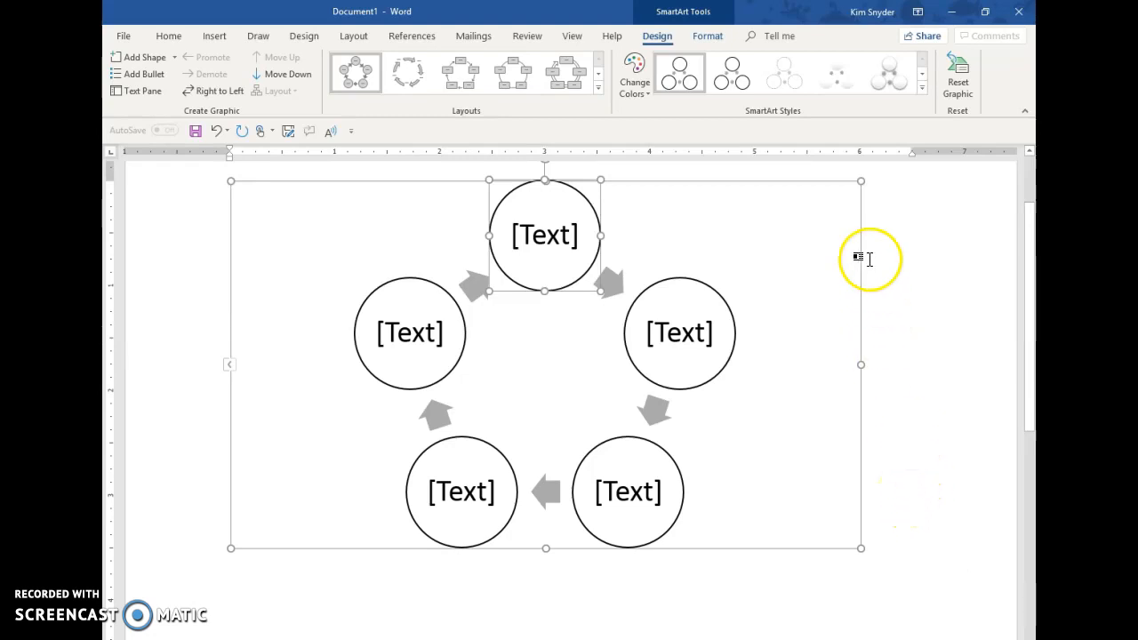
Step: Recolor the SmartArt cycle graphic with the solid orange Accent 2 variation and apply the first 3-D style
{"action": "left_click", "coordinate": [636, 89]}
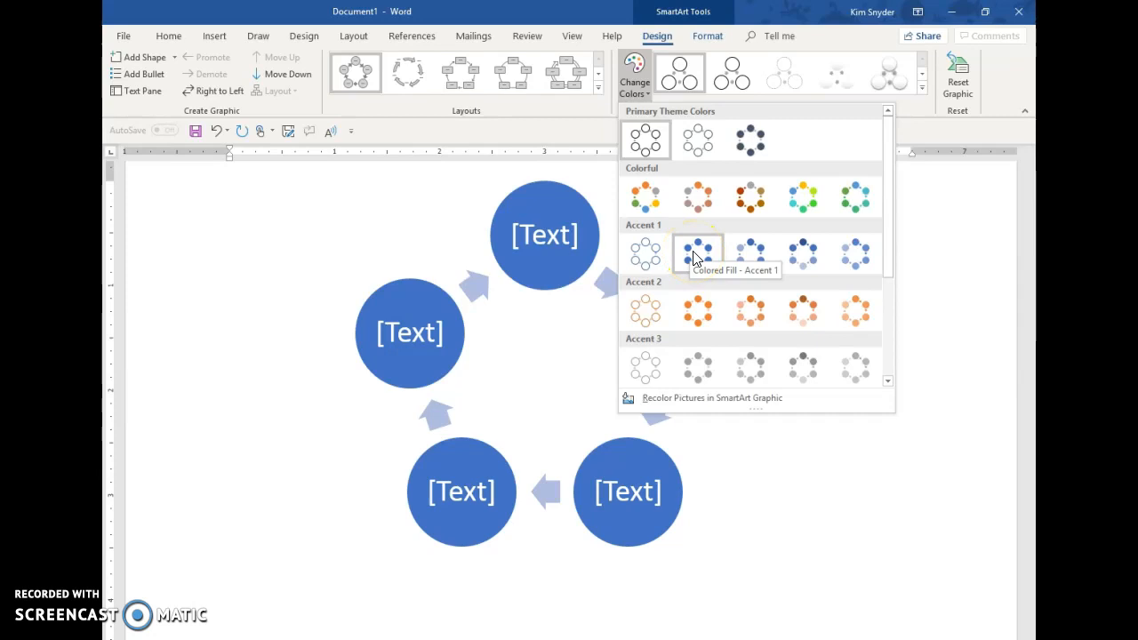
{"action": "left_click", "coordinate": [699, 313]}
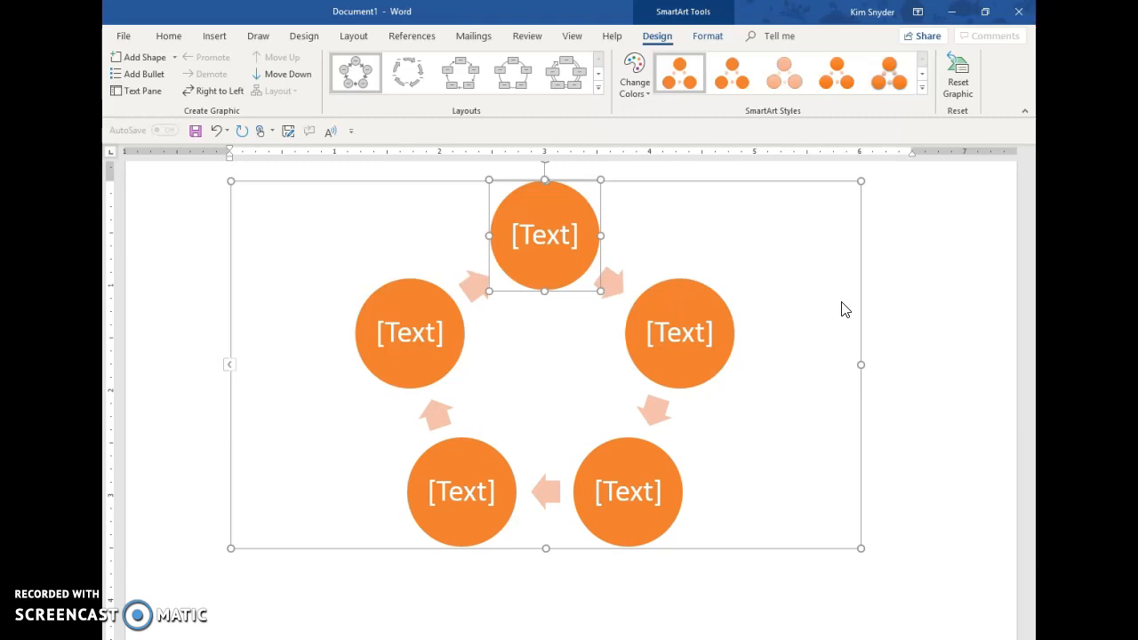
{"action": "left_click", "coordinate": [922, 87]}
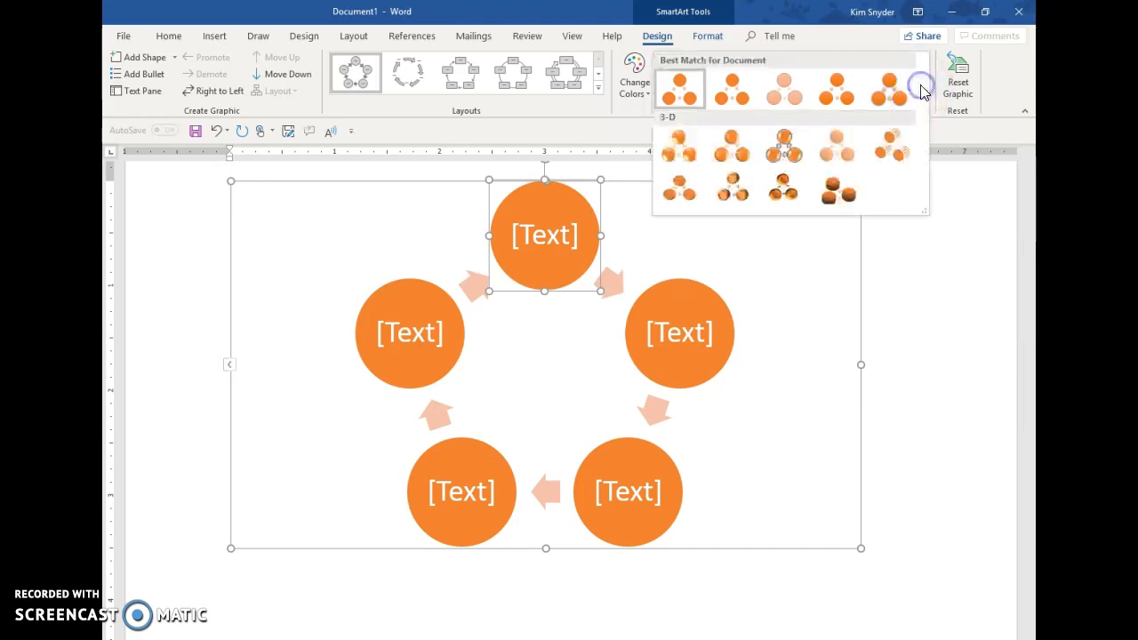
{"action": "left_click", "coordinate": [683, 145]}
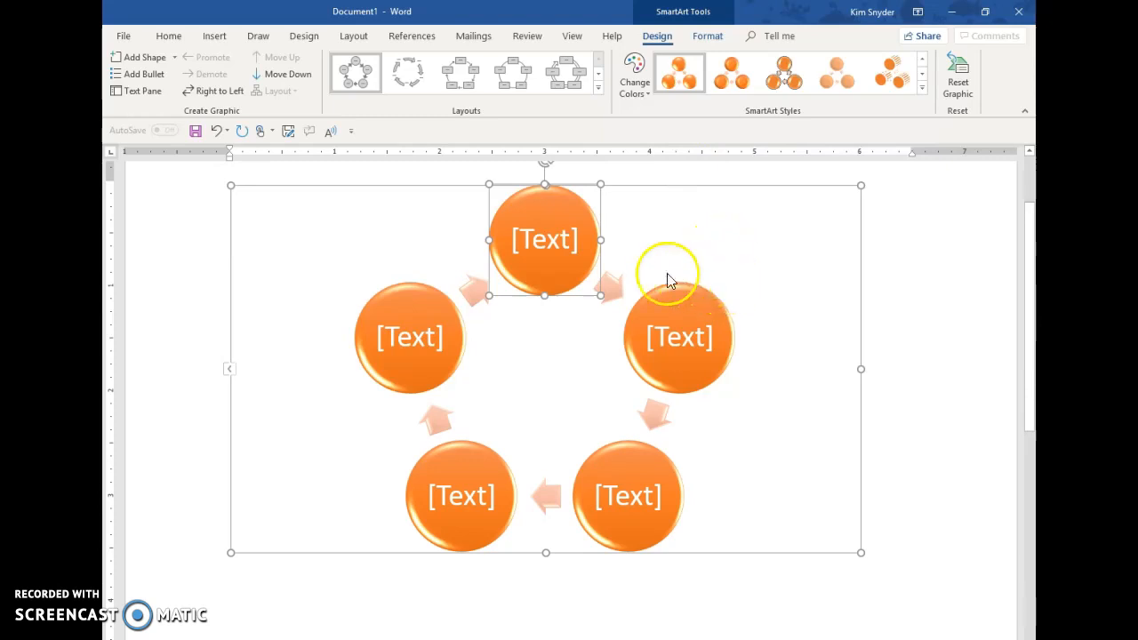
{"action": "right_click", "coordinate": [534, 267]}
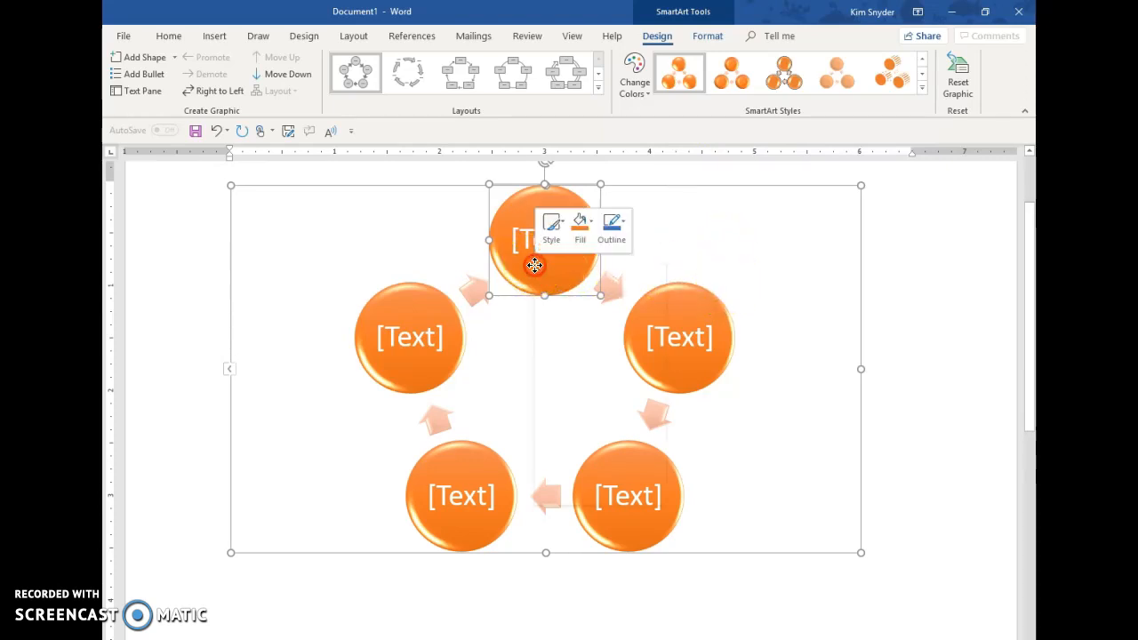
{"action": "left_click", "coordinate": [583, 239]}
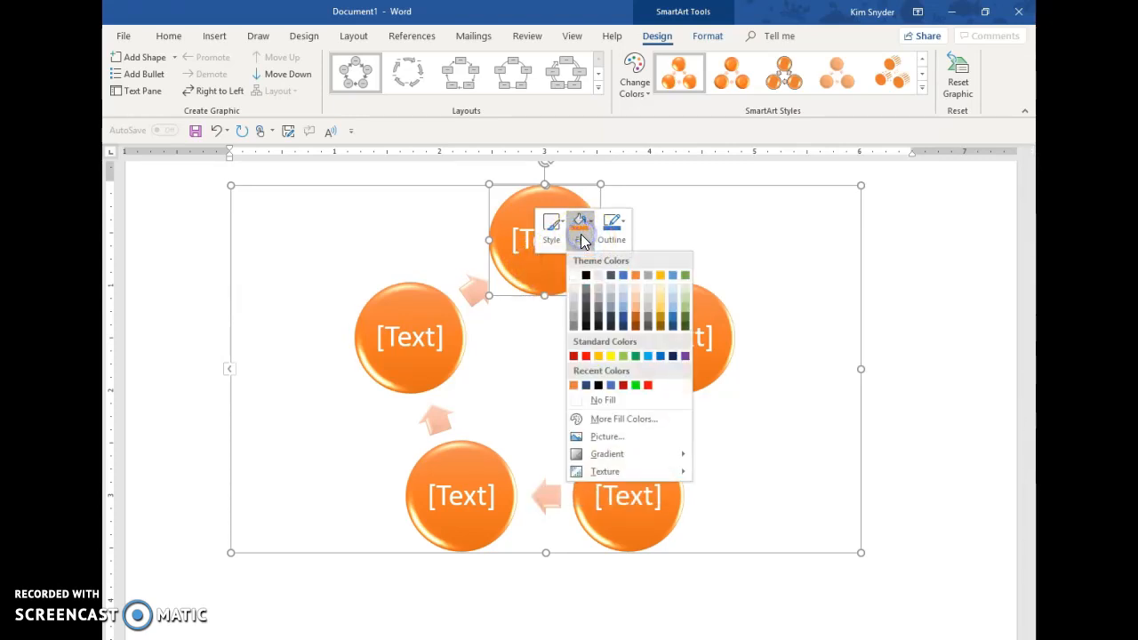
{"action": "left_click", "coordinate": [620, 420]}
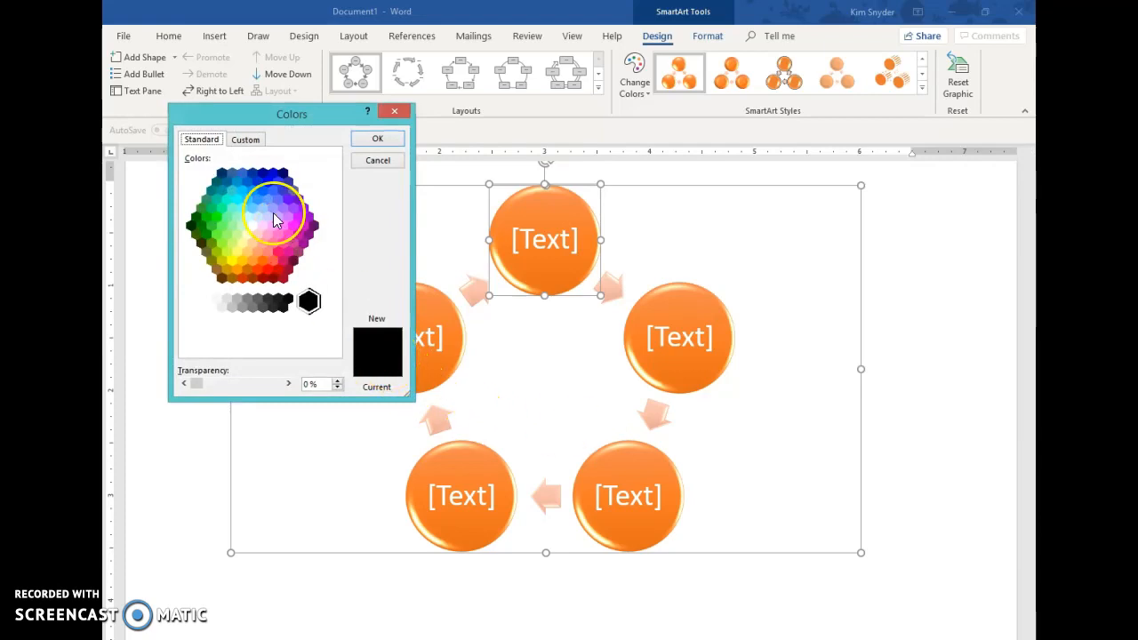
{"action": "left_click", "coordinate": [247, 140]}
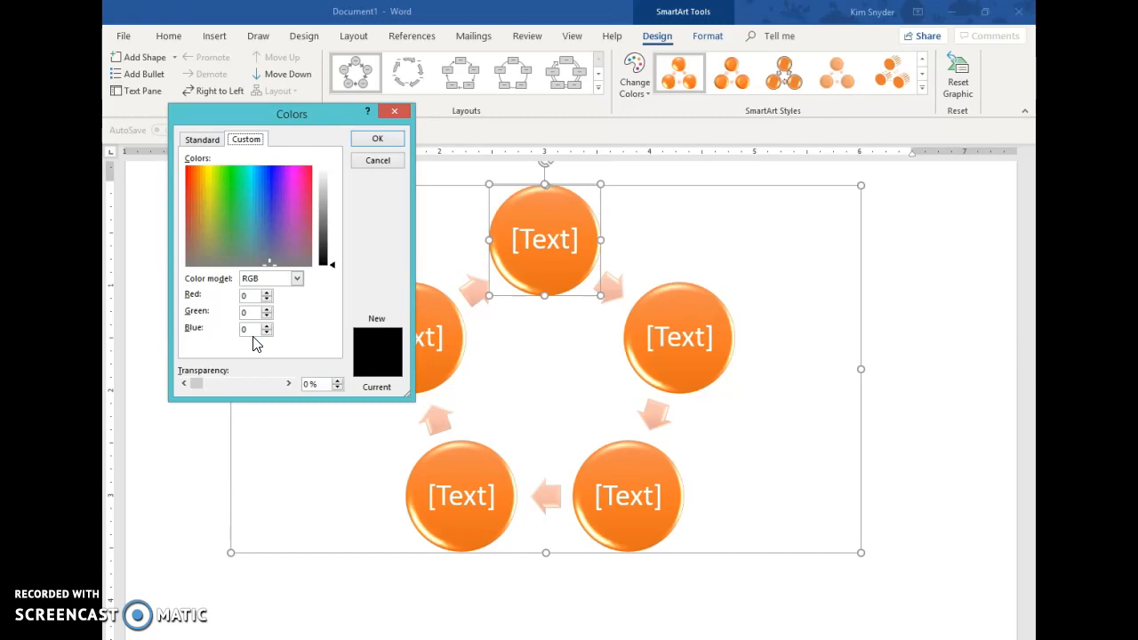
{"action": "left_click", "coordinate": [378, 160]}
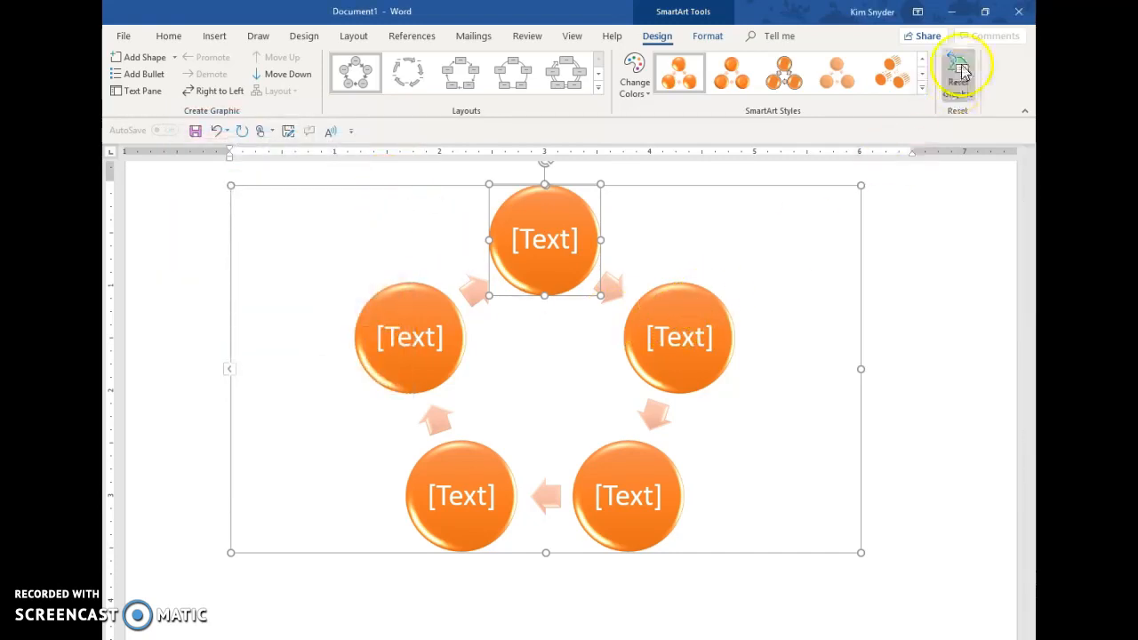
Step: Switch the SmartArt graphic to the first flat style under Best Match for Document
{"action": "left_click", "coordinate": [922, 87]}
{"action": "left_click", "coordinate": [677, 89]}
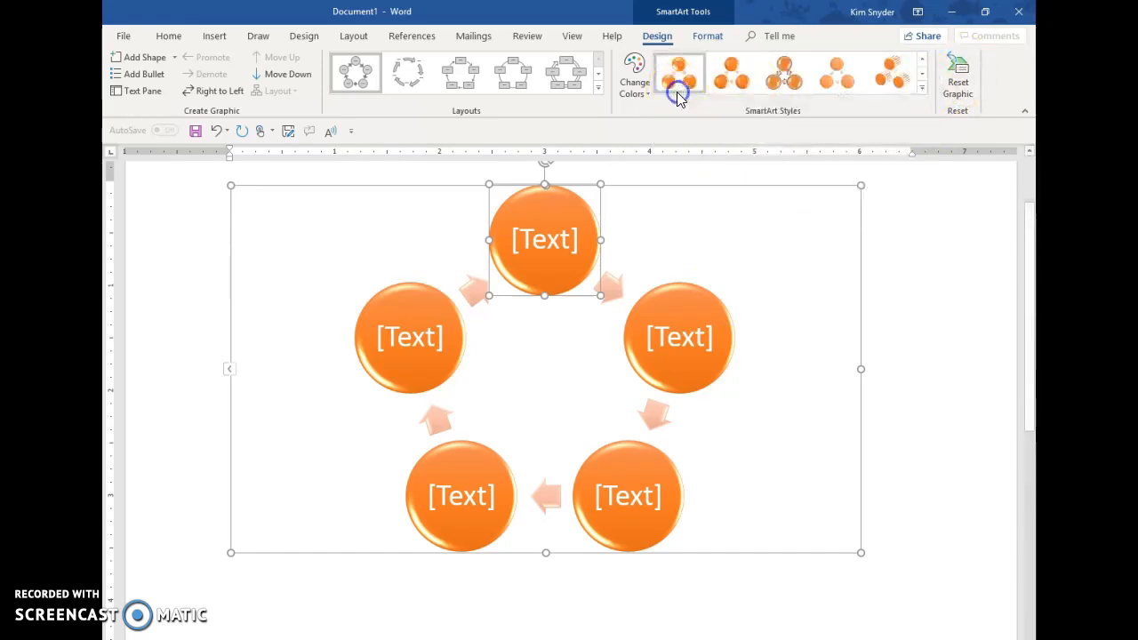
{"action": "left_click", "coordinate": [682, 78]}
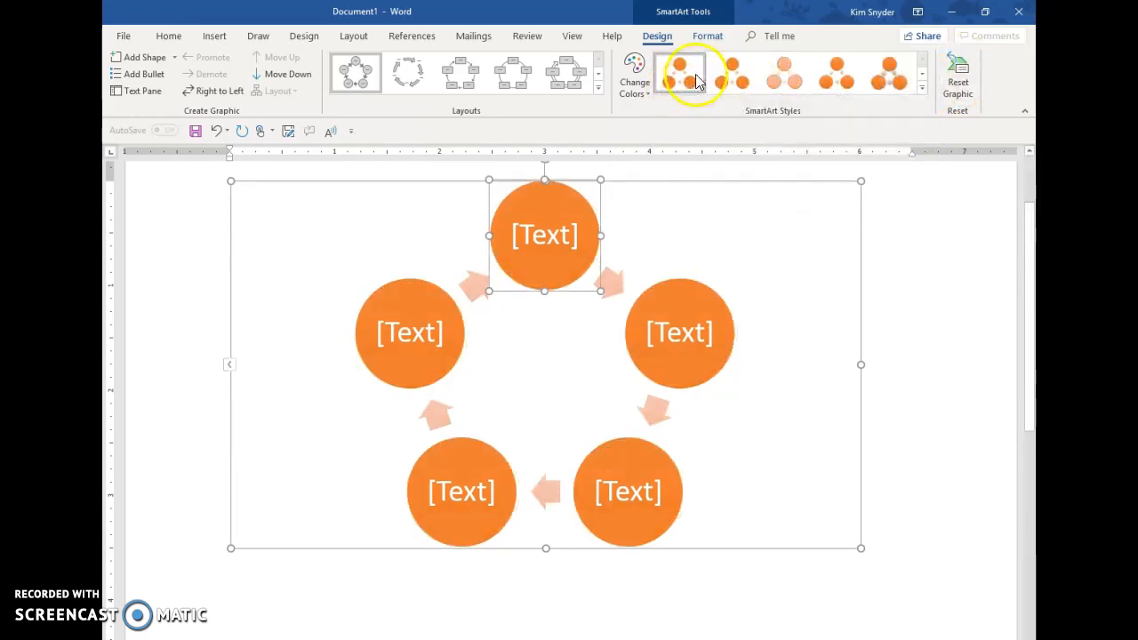
Step: Check the RGB values of the top circle's fill color without changing the fill
{"action": "right_click", "coordinate": [547, 254]}
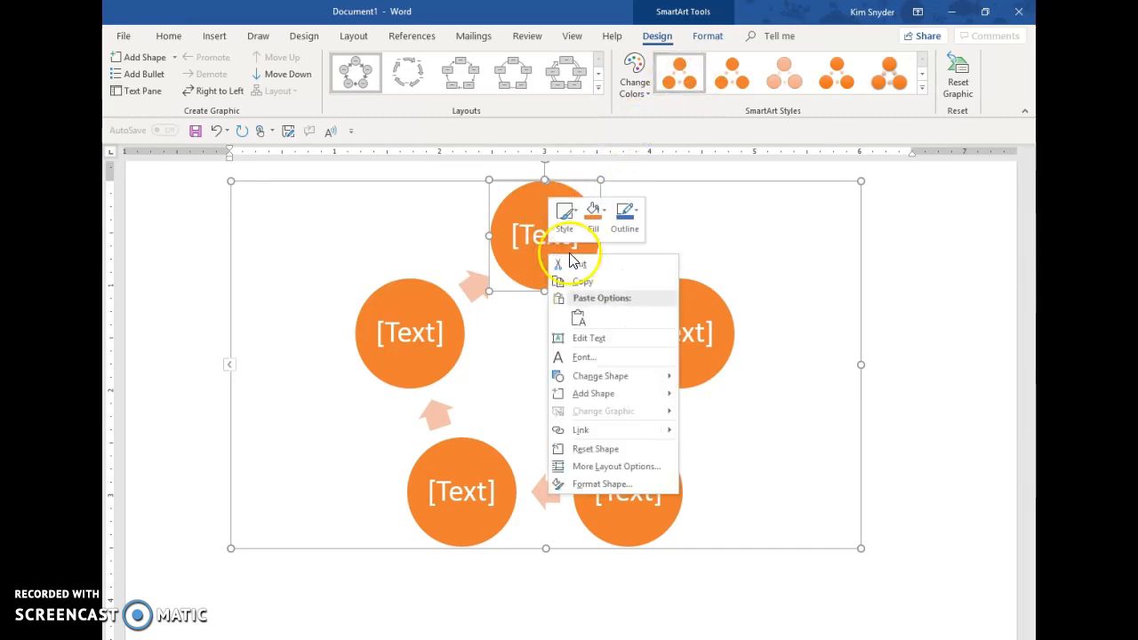
{"action": "left_click", "coordinate": [594, 222]}
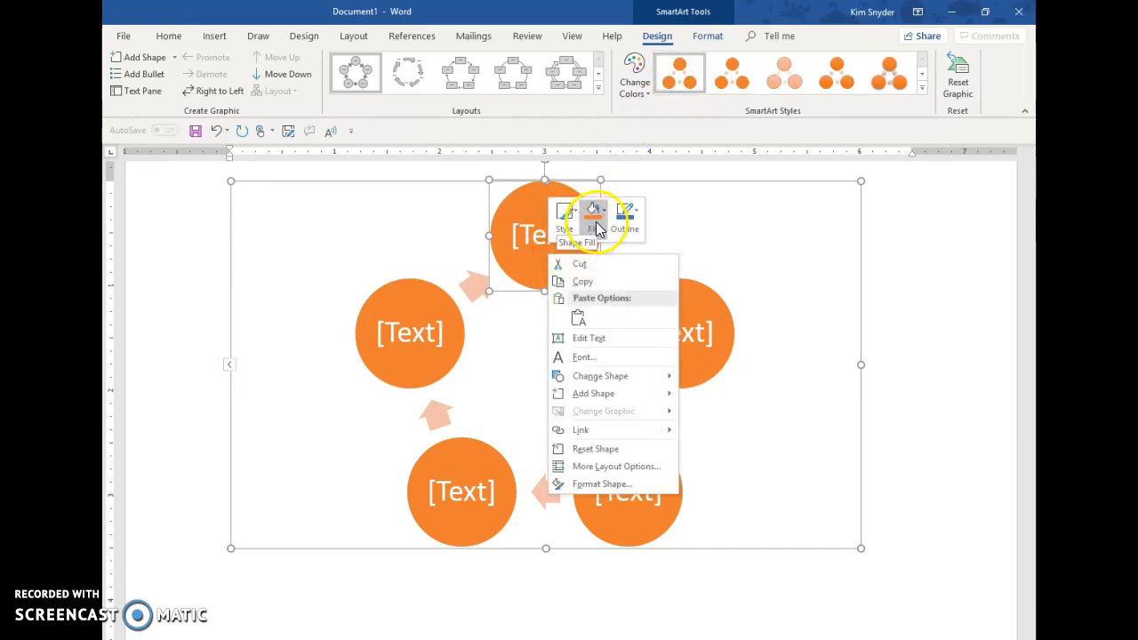
{"action": "left_click", "coordinate": [598, 227]}
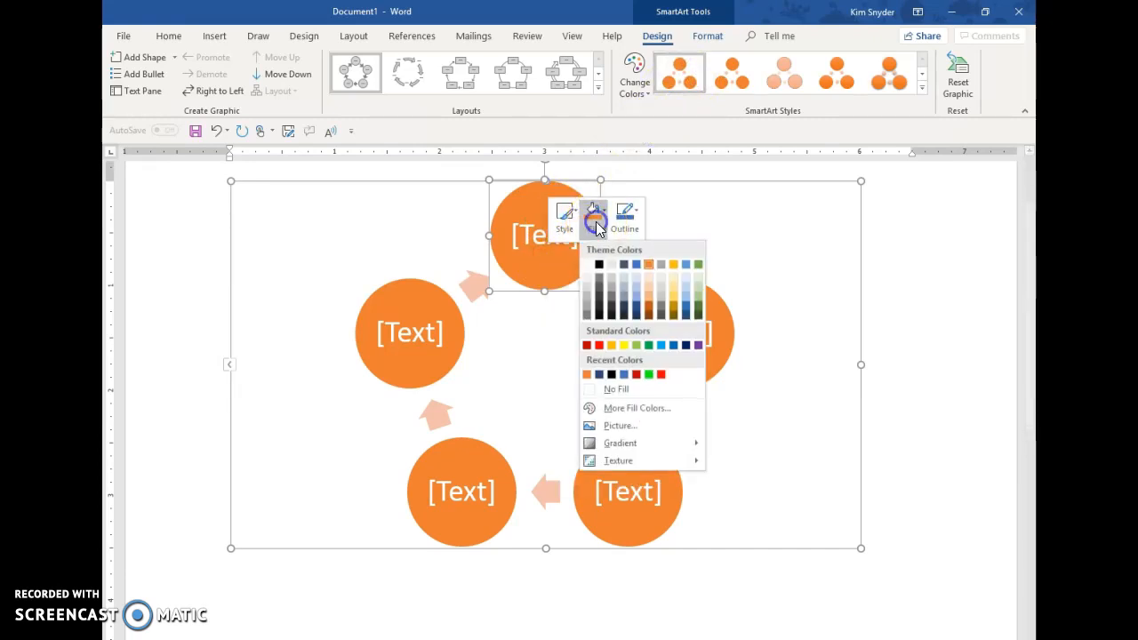
{"action": "left_click", "coordinate": [619, 409]}
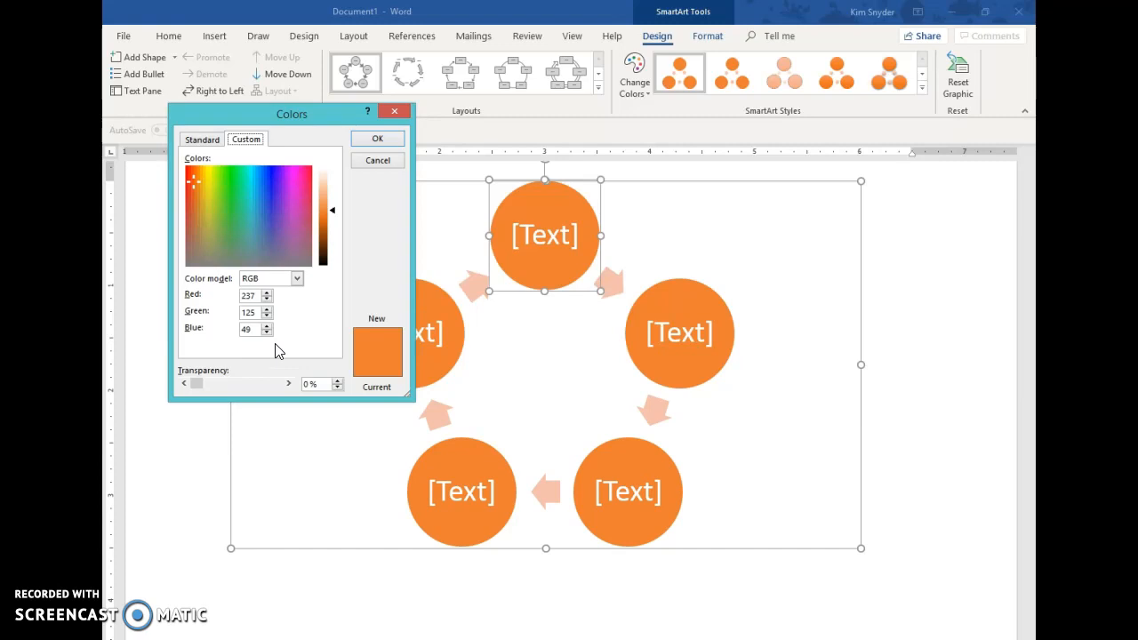
{"action": "left_click", "coordinate": [369, 160]}
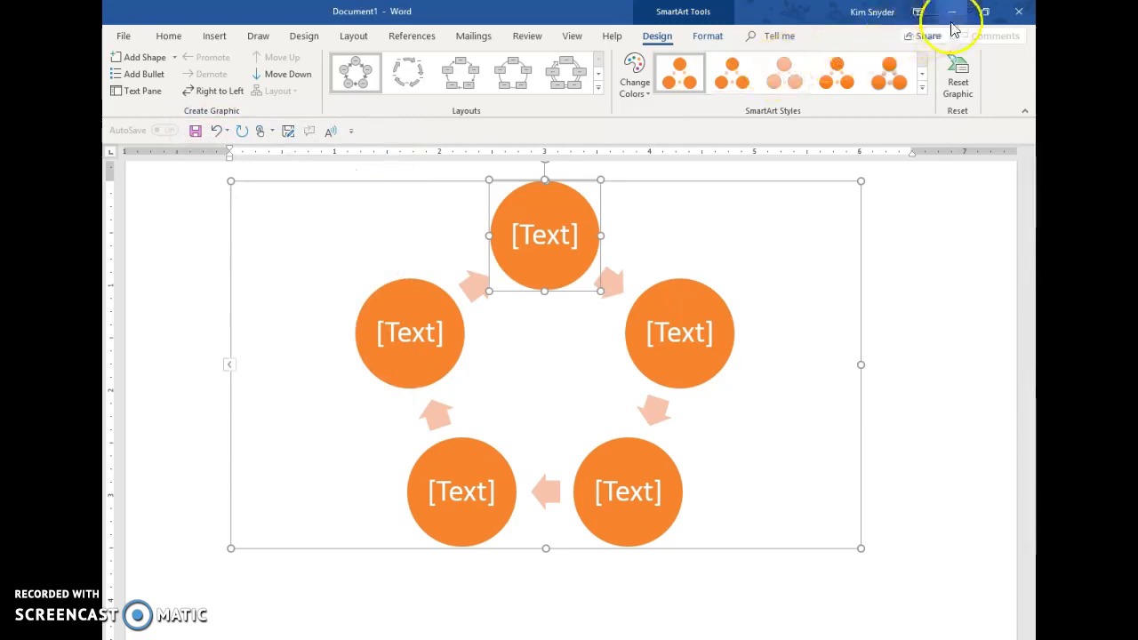
Step: Show the document beside the WebAIM Color Contrast Checker and set the checker's foreground color to white (#FFFFFF)
{"action": "left_click", "coordinate": [986, 12]}
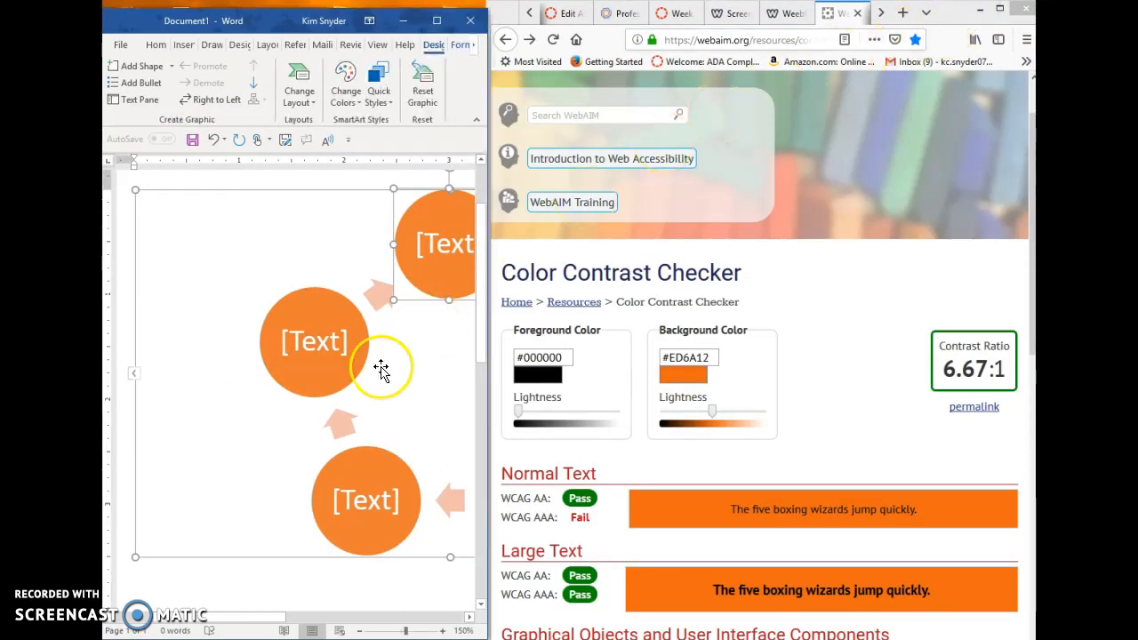
{"action": "left_click_drag", "start_coordinate": [231, 619], "coordinate": [311, 620]}
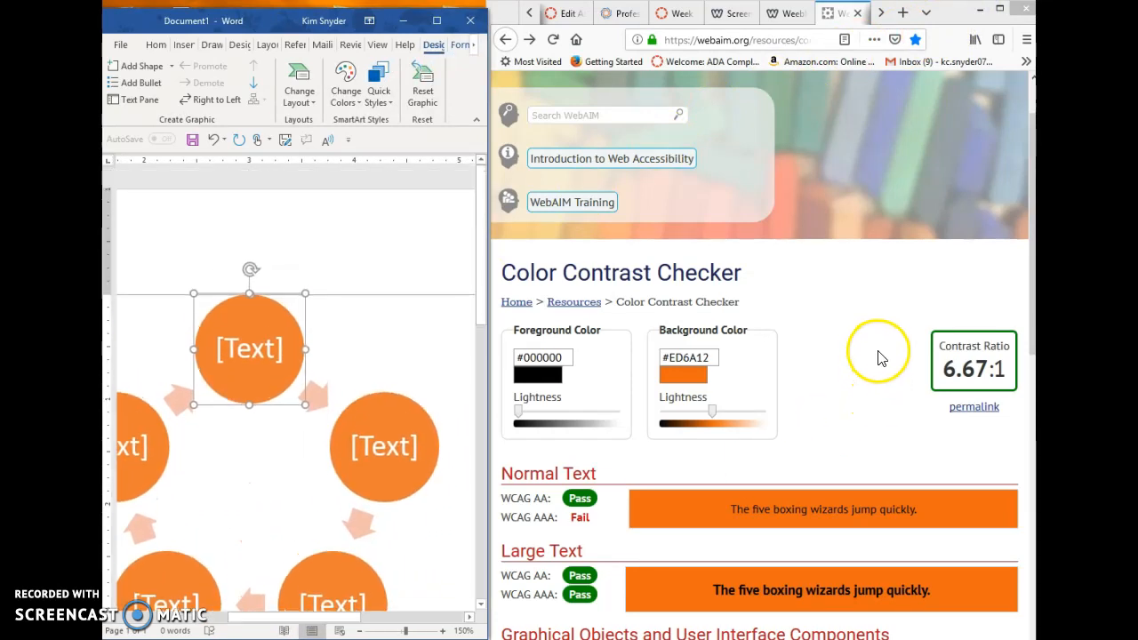
{"action": "scroll", "coordinate": [429, 455], "scroll_direction": "down", "scroll_amount": 2}
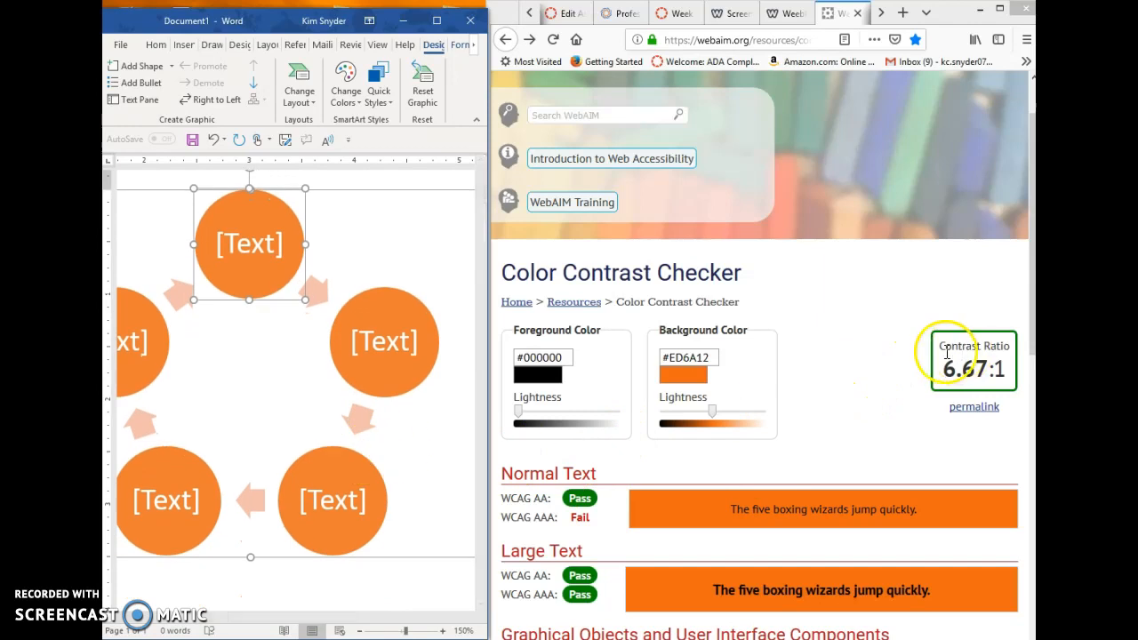
{"action": "left_click", "coordinate": [867, 358]}
{"action": "scroll", "coordinate": [867, 359], "scroll_direction": "up", "scroll_amount": 2}
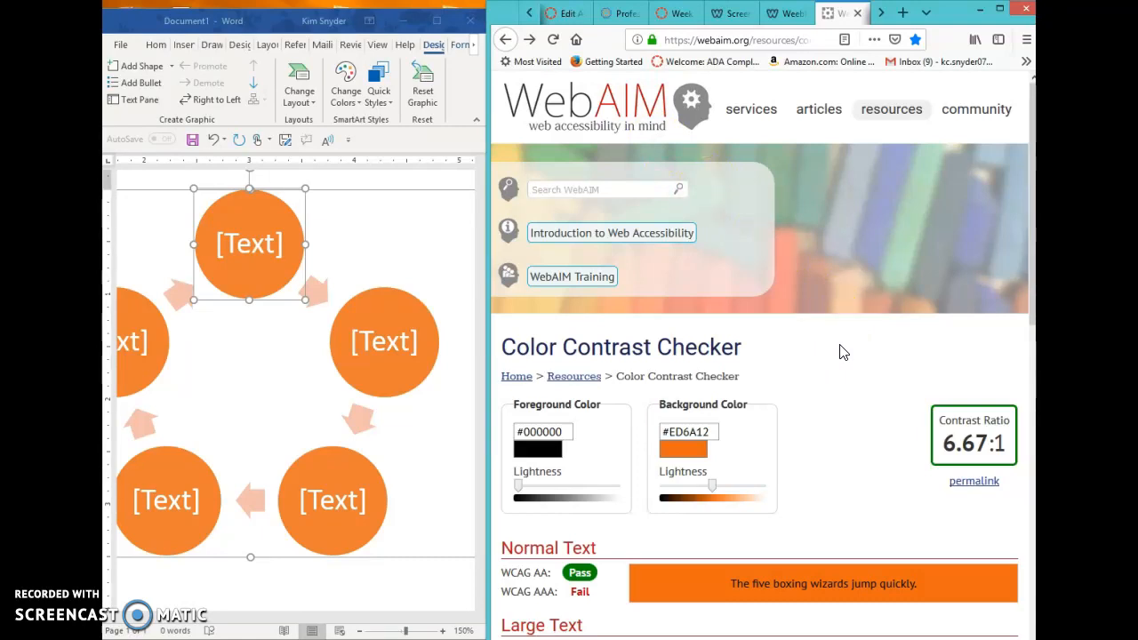
{"action": "scroll", "coordinate": [842, 354], "scroll_direction": "down", "scroll_amount": 2}
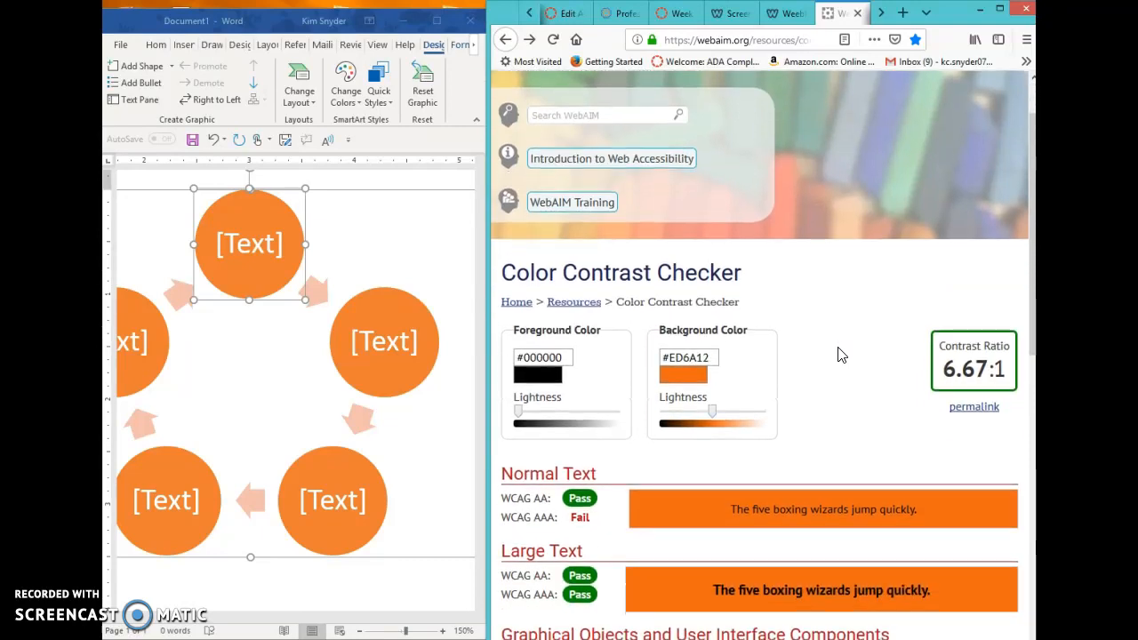
{"action": "scroll", "coordinate": [842, 356], "scroll_direction": "down", "scroll_amount": 2}
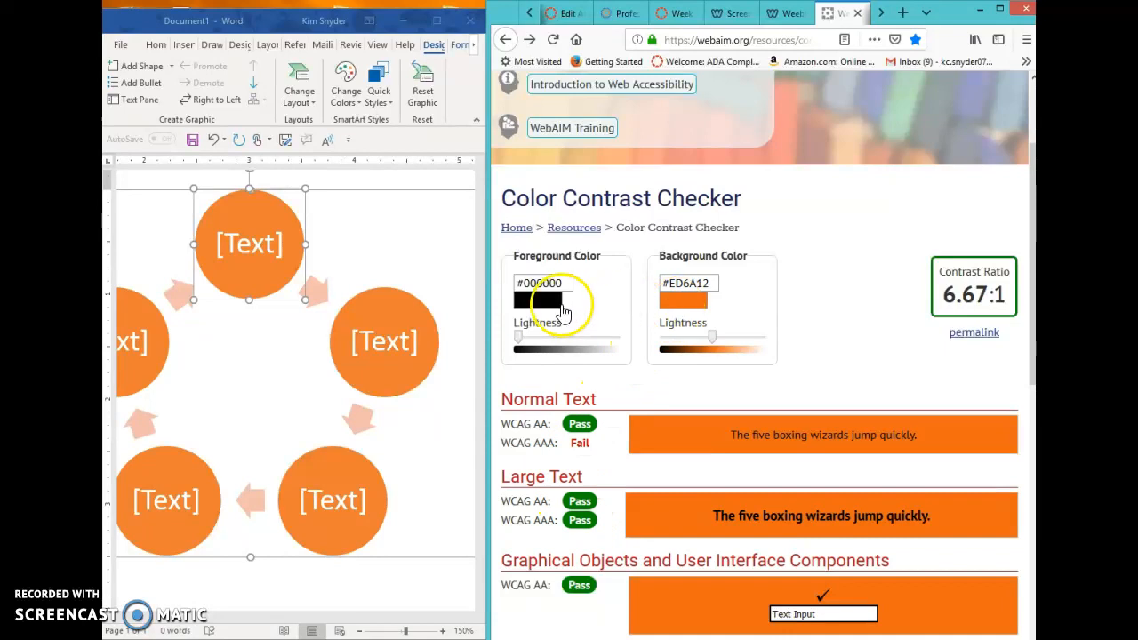
{"action": "left_click_drag", "start_coordinate": [518, 336], "coordinate": [625, 336]}
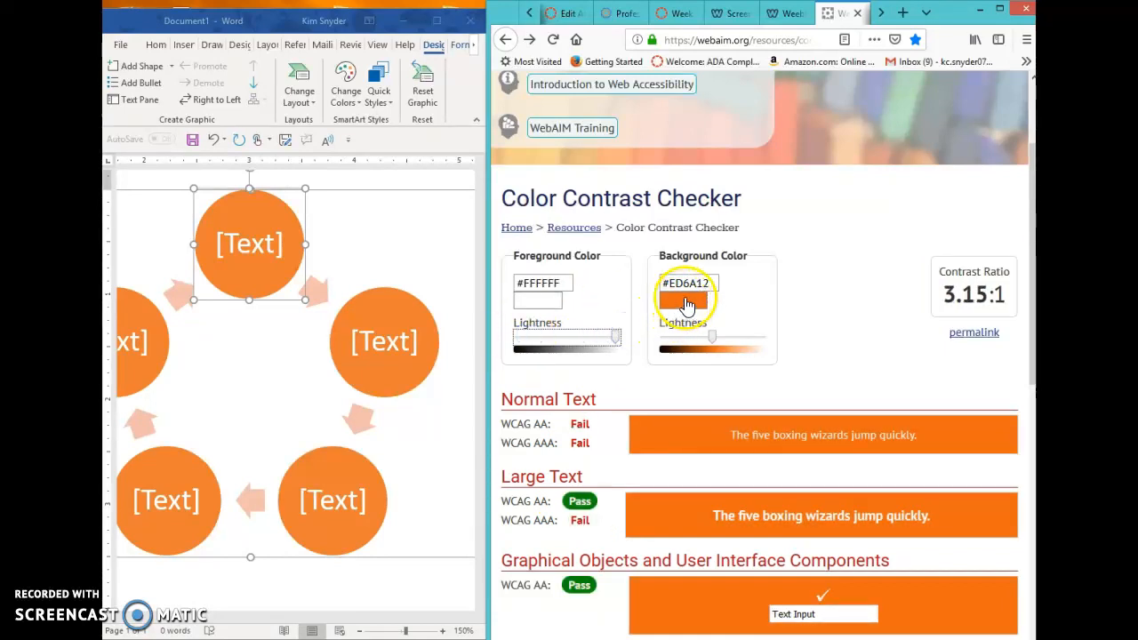
Step: In the Word document, open the top circle's custom fill color settings to read its RGB values
{"action": "left_click", "coordinate": [257, 255]}
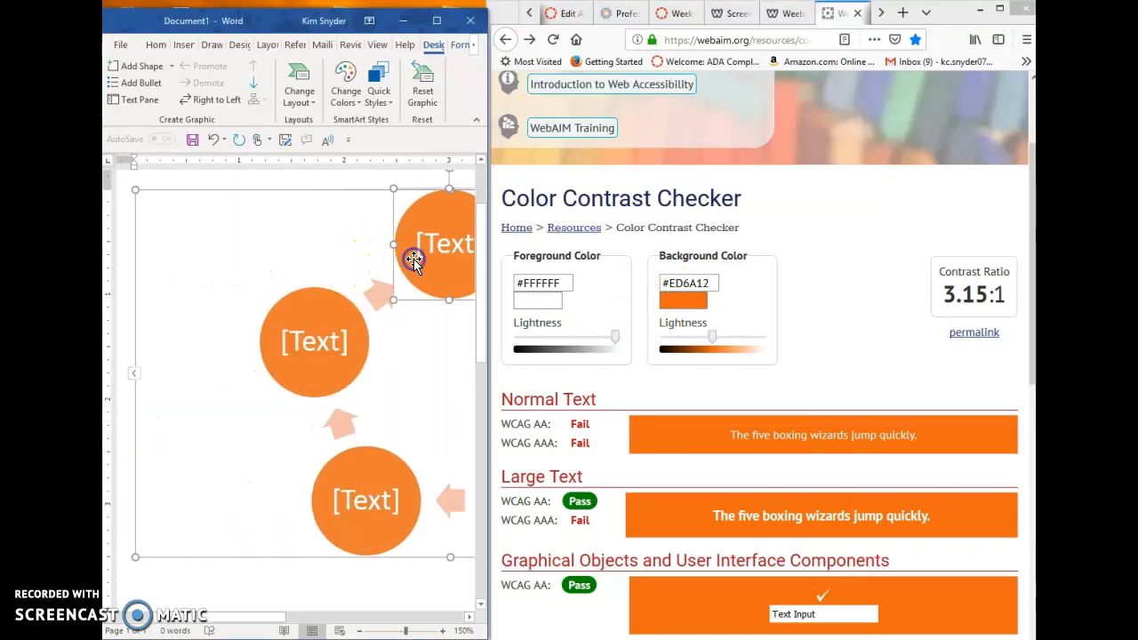
{"action": "right_click", "coordinate": [413, 259]}
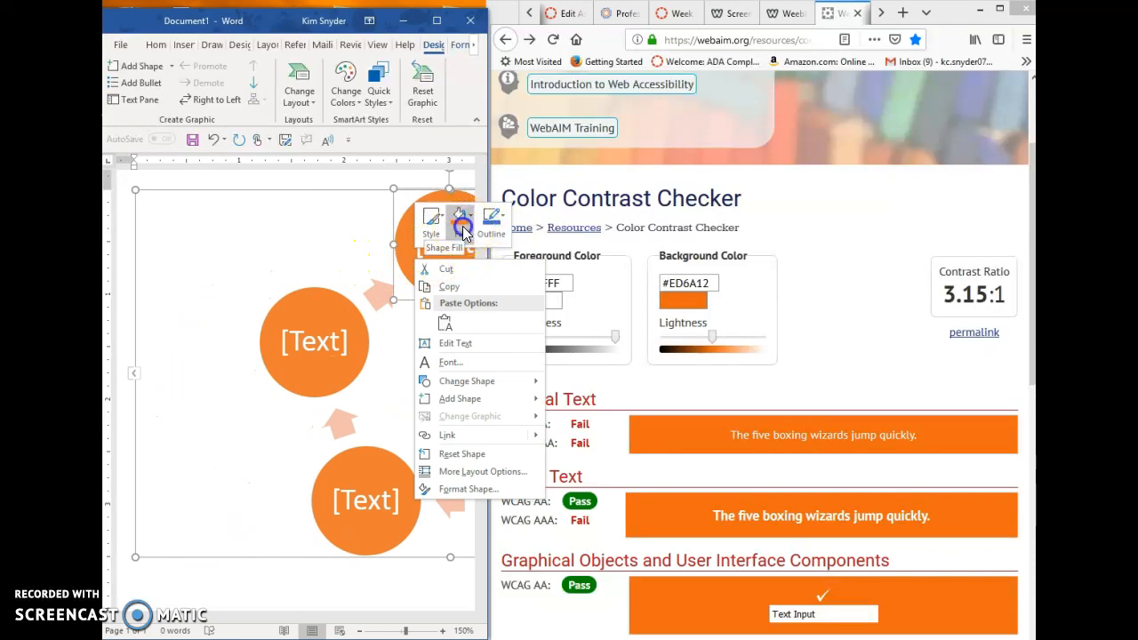
{"action": "left_click", "coordinate": [463, 229]}
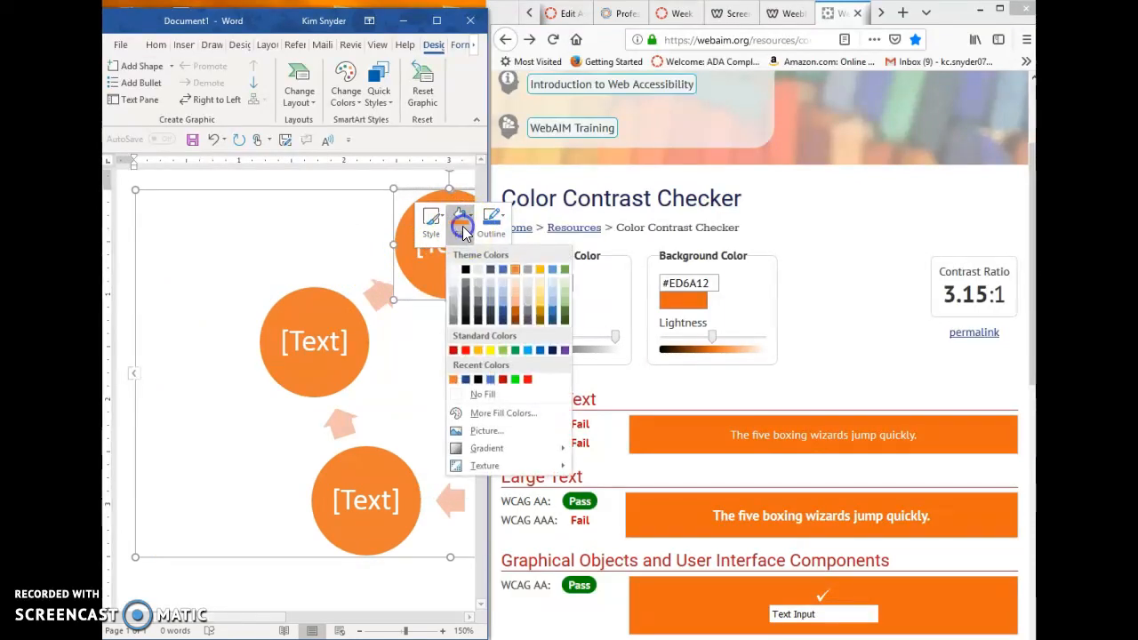
{"action": "left_click", "coordinate": [469, 414]}
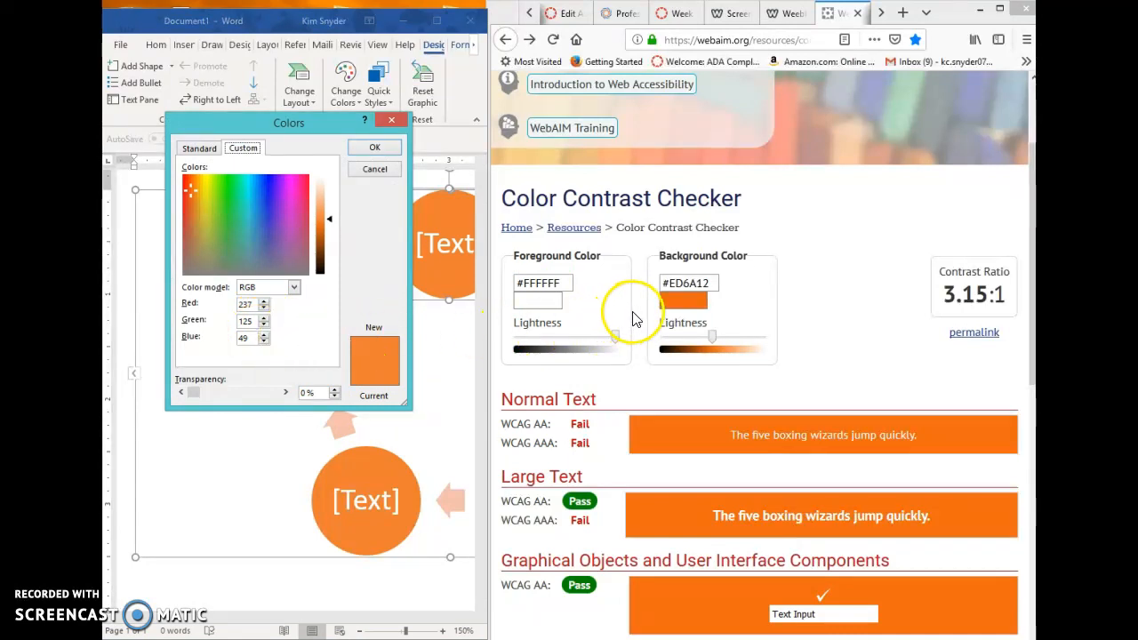
Step: In the Color Contrast Checker, match the background color to the circle's fill by setting green to 125 and blue to 49
{"action": "left_click", "coordinate": [681, 302]}
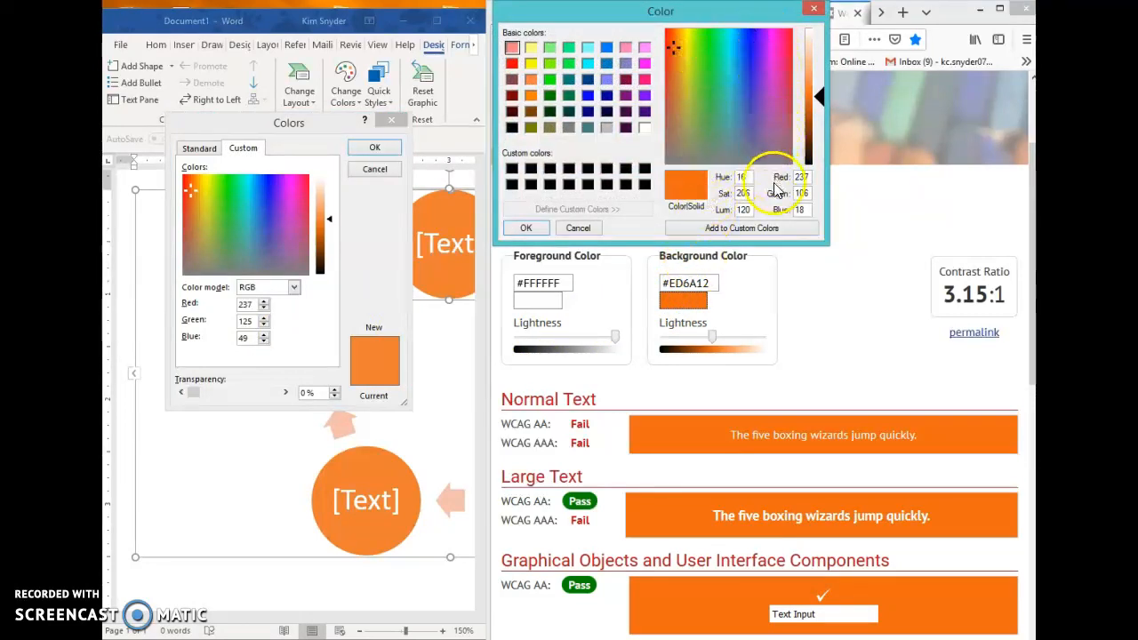
{"action": "double_click", "coordinate": [805, 177]}
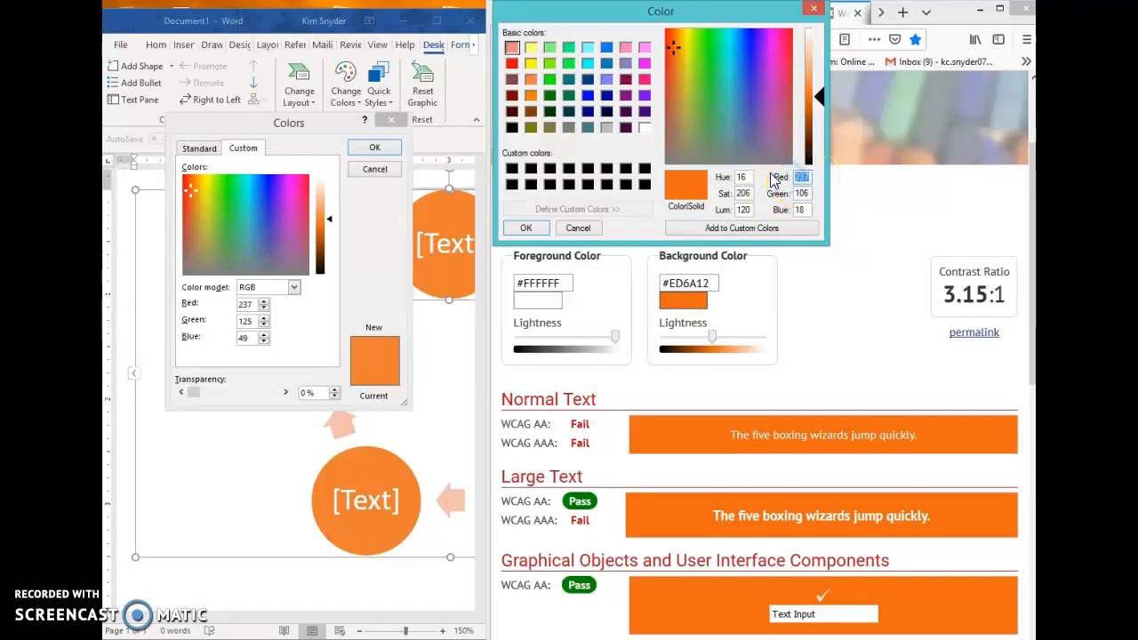
{"action": "left_click", "coordinate": [791, 181]}
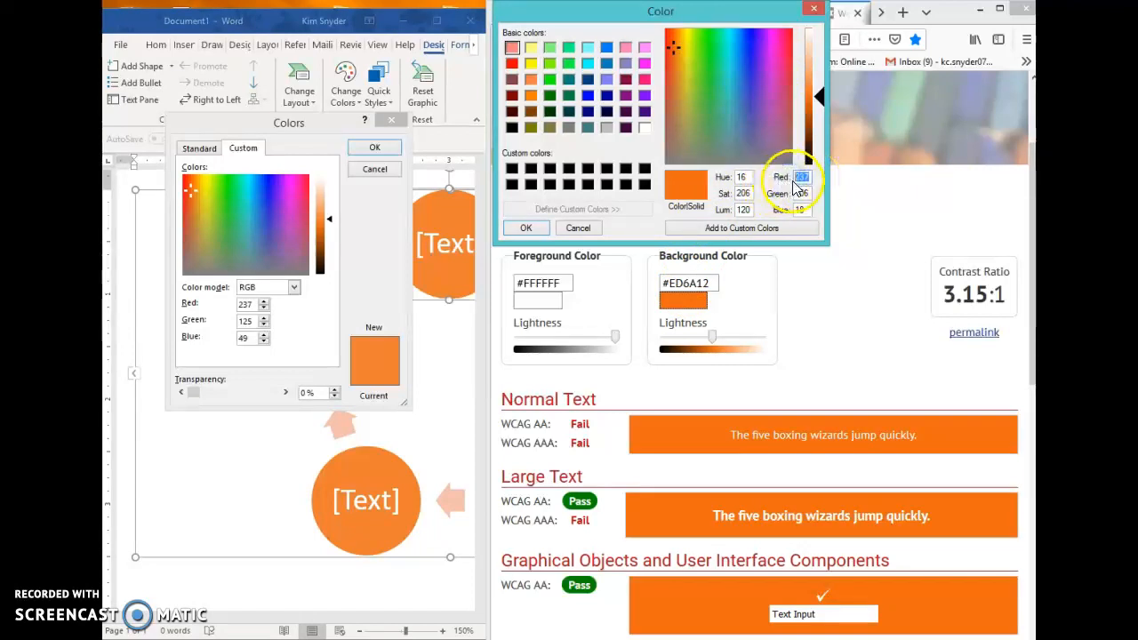
{"action": "double_click", "coordinate": [804, 193]}
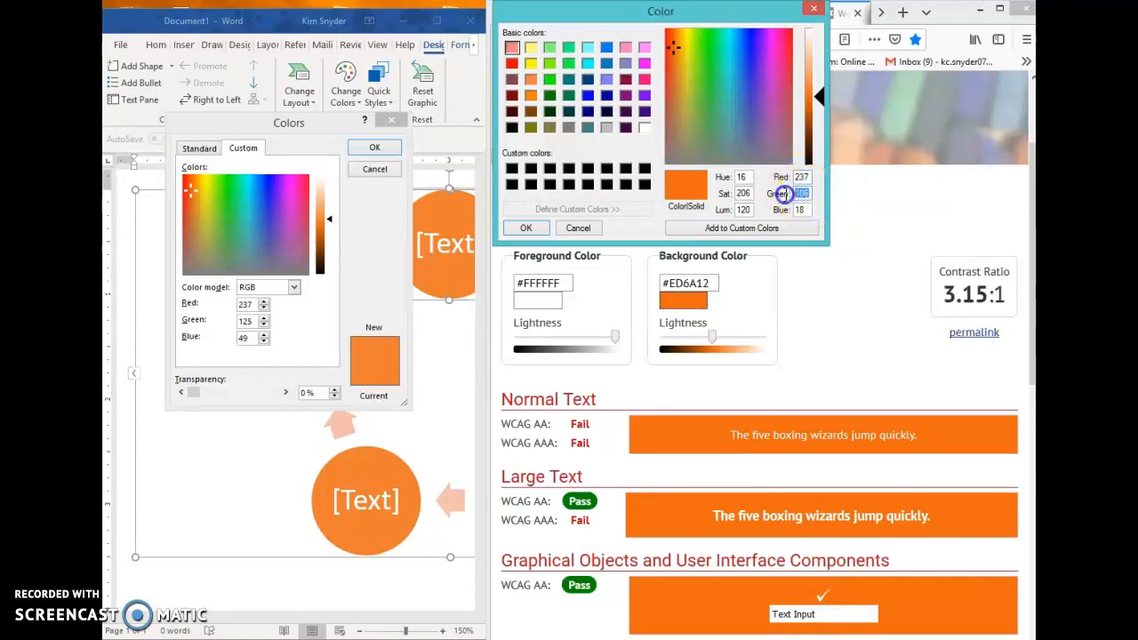
{"action": "type", "text": "125"}
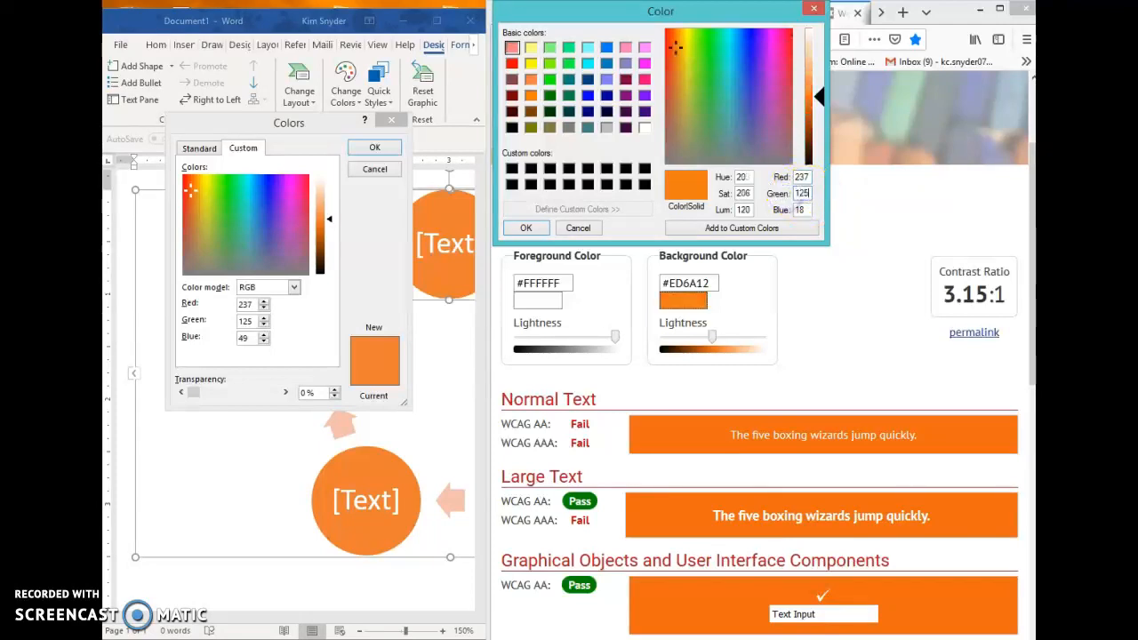
{"action": "double_click", "coordinate": [792, 209]}
{"action": "type", "text": "49"}
{"action": "left_click", "coordinate": [526, 227]}
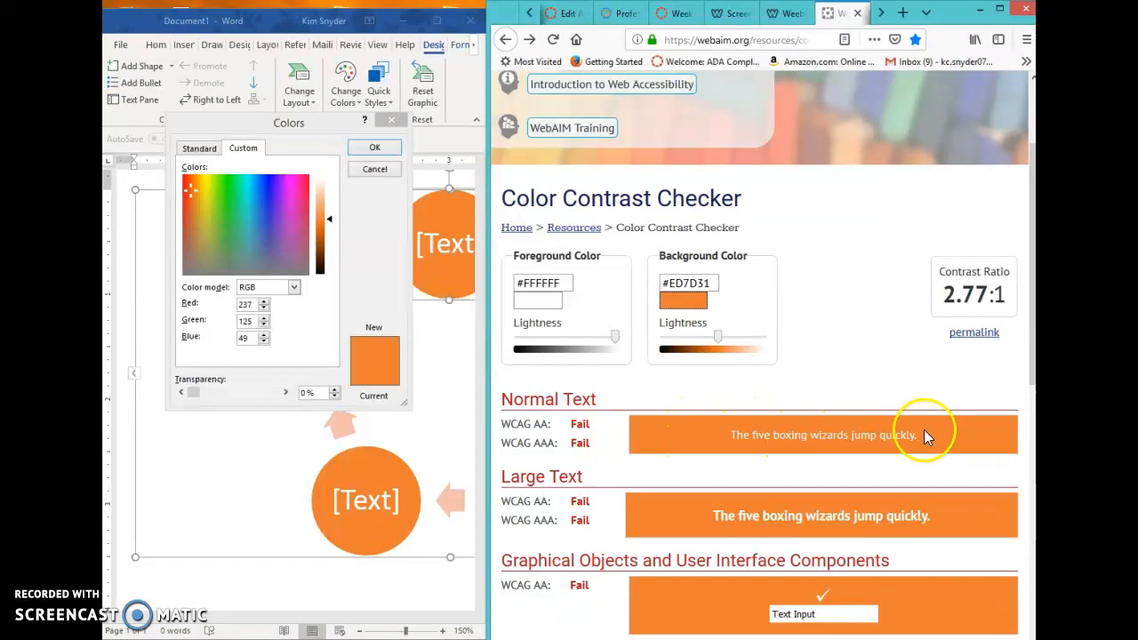
{"action": "left_click", "coordinate": [683, 302]}
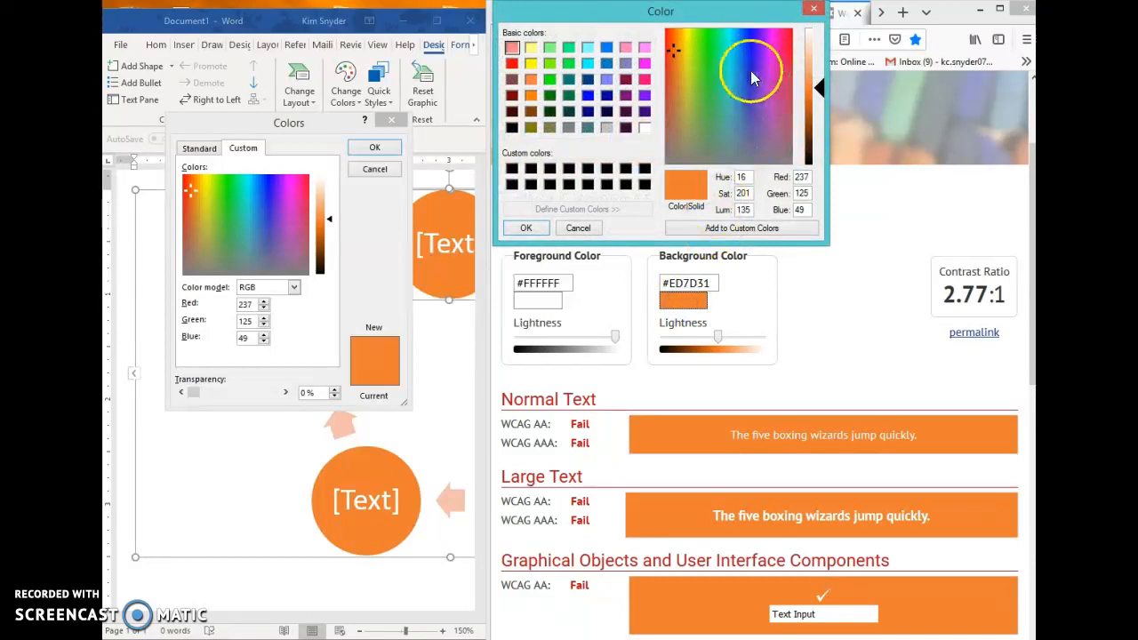
{"action": "left_click", "coordinate": [574, 230]}
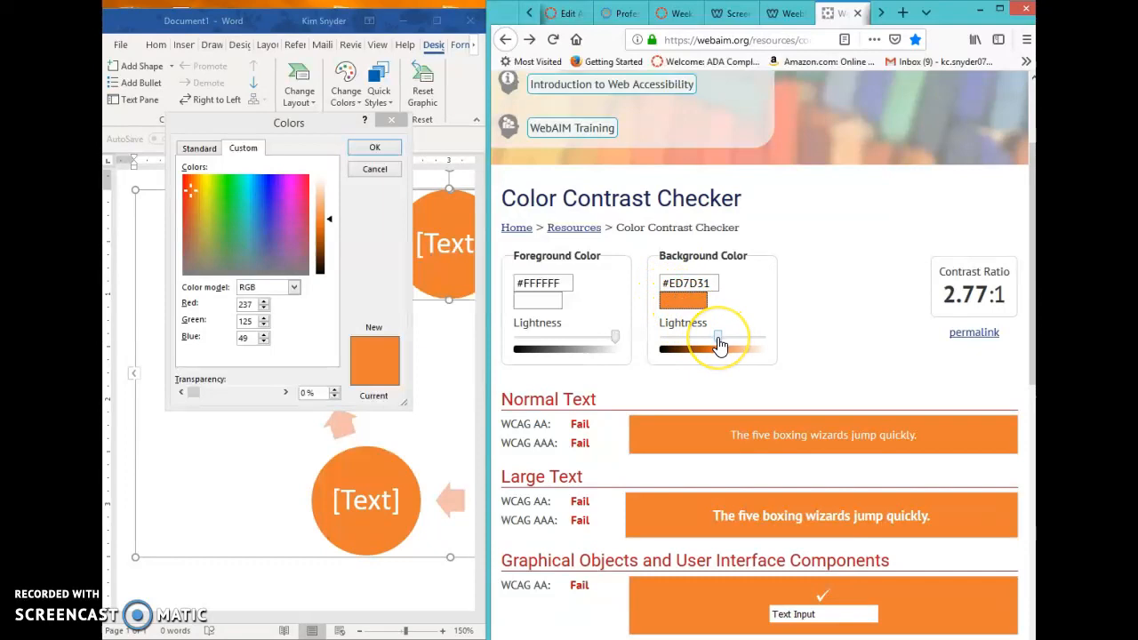
Step: Darken the checker's orange background color to #8A3D0A to test for passing contrast with the white foreground
{"action": "left_click_drag", "start_coordinate": [719, 344], "coordinate": [703, 343]}
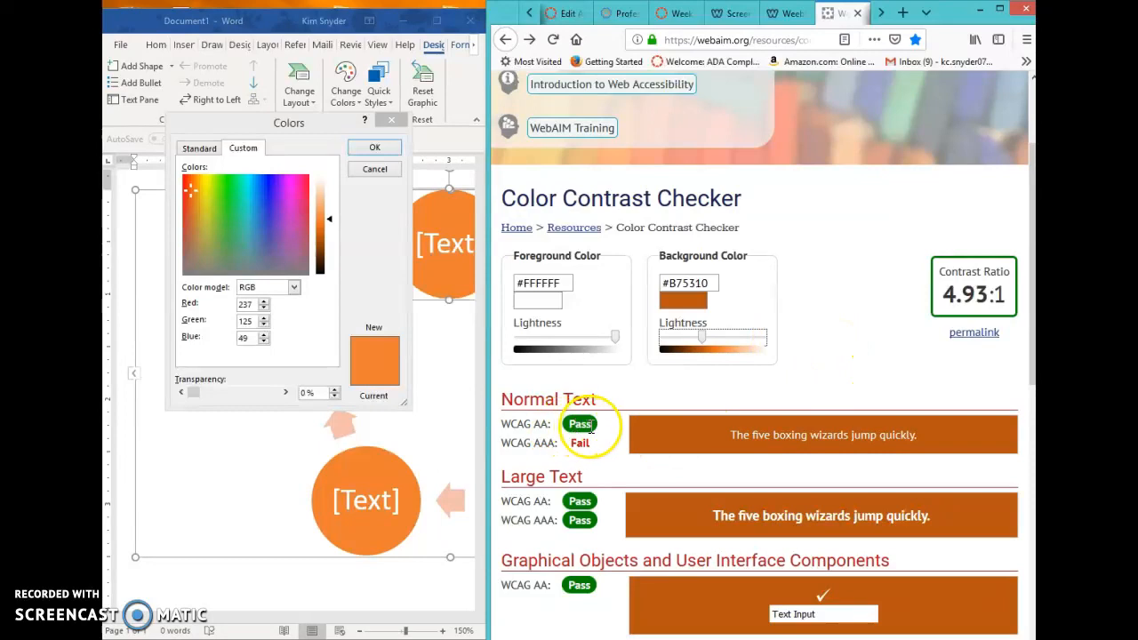
{"action": "left_click_drag", "start_coordinate": [702, 340], "coordinate": [691, 345]}
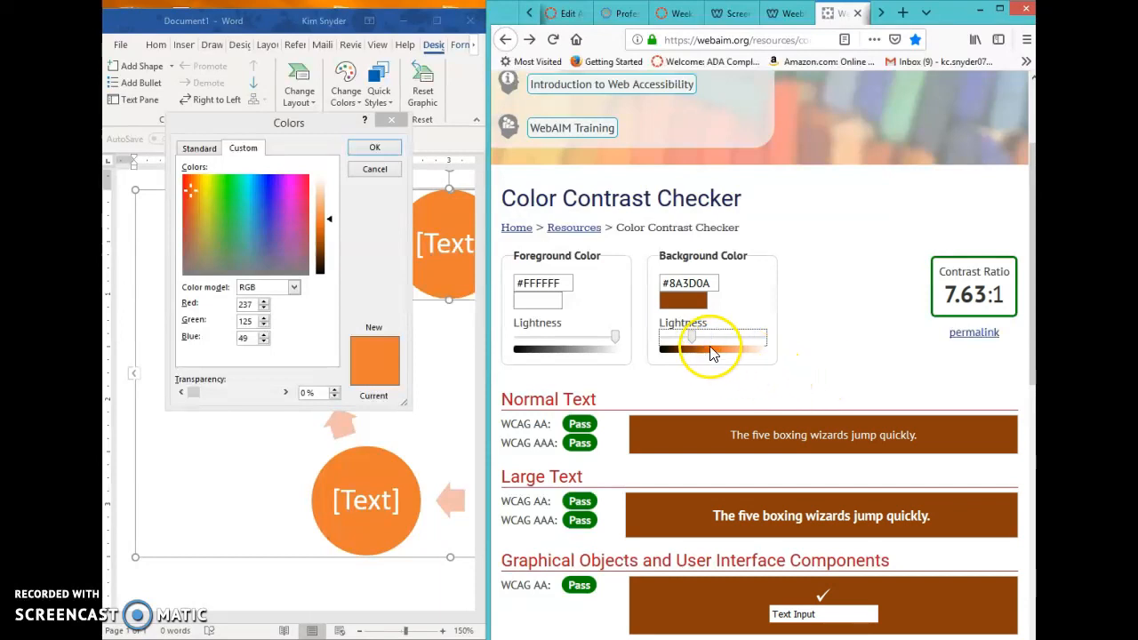
{"action": "left_click_drag", "start_coordinate": [693, 340], "coordinate": [697, 343]}
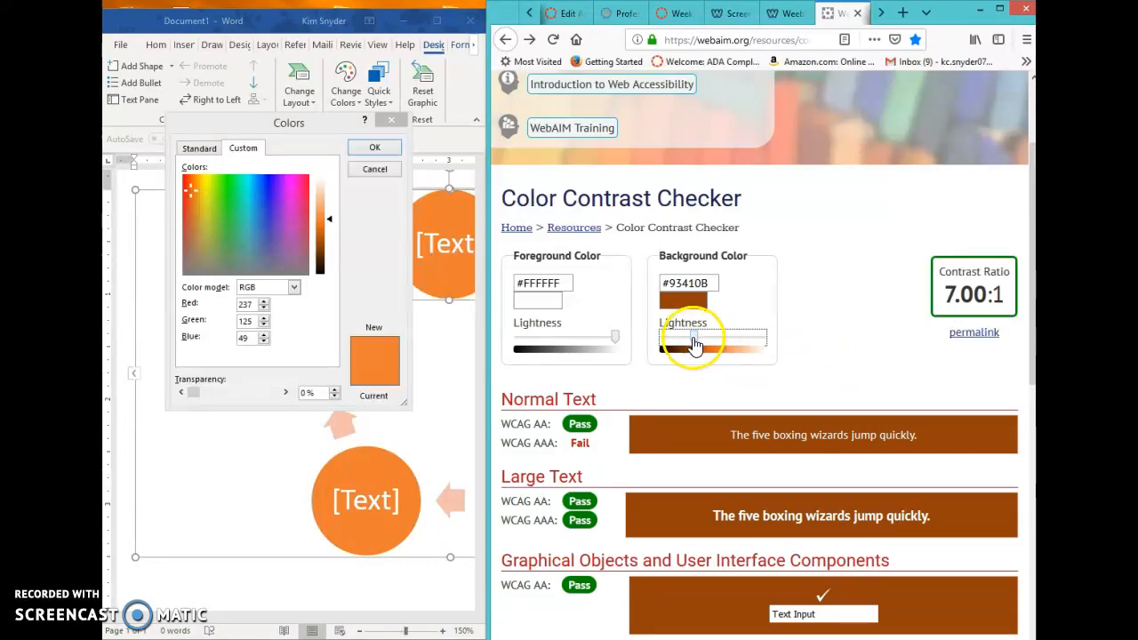
{"action": "left_click_drag", "start_coordinate": [695, 343], "coordinate": [690, 342]}
{"action": "left_click", "coordinate": [832, 345]}
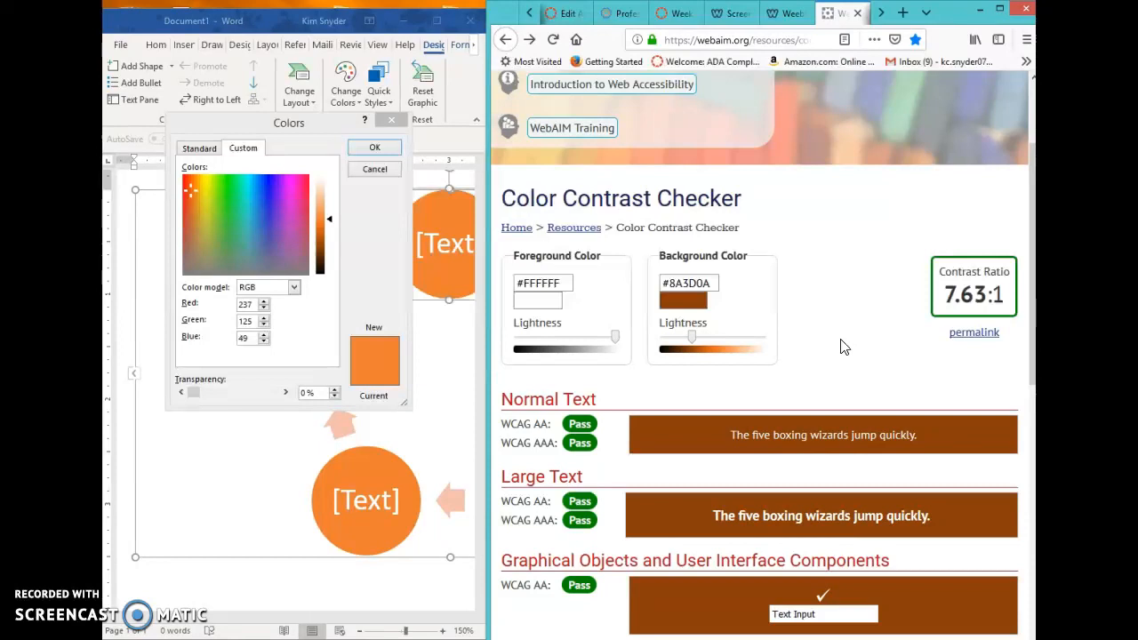
Step: Lighten the checker's background color back to an orange near the circle's fill, #EF792A
{"action": "left_click_drag", "start_coordinate": [692, 341], "coordinate": [722, 343]}
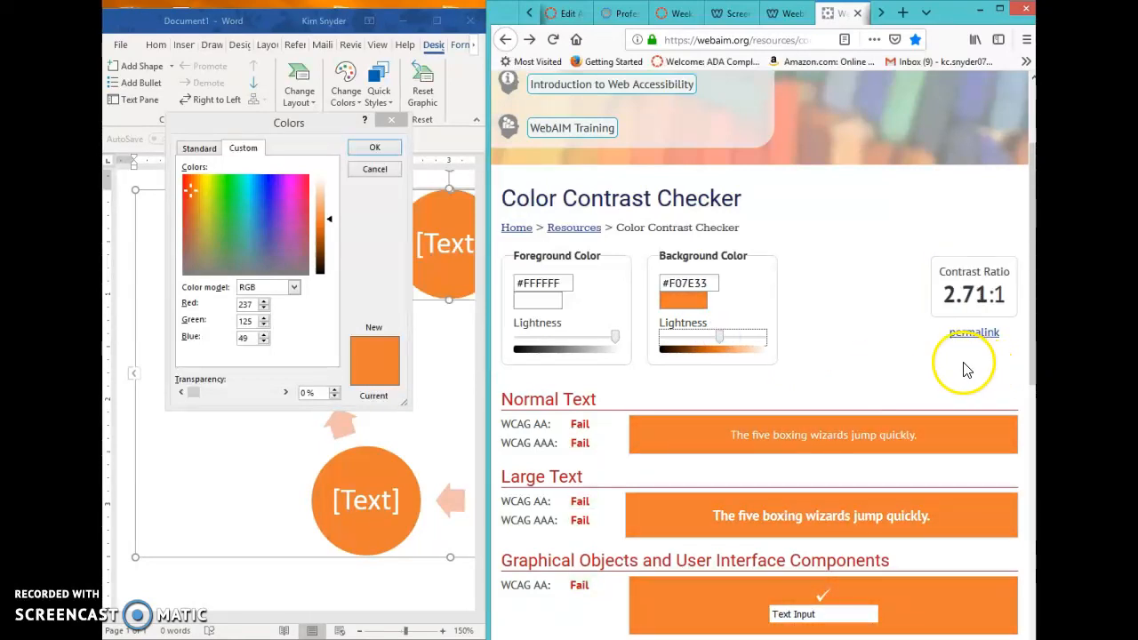
{"action": "left_click", "coordinate": [720, 342]}
{"action": "left_click", "coordinate": [720, 342]}
{"action": "left_click_drag", "start_coordinate": [719, 342], "coordinate": [723, 344]}
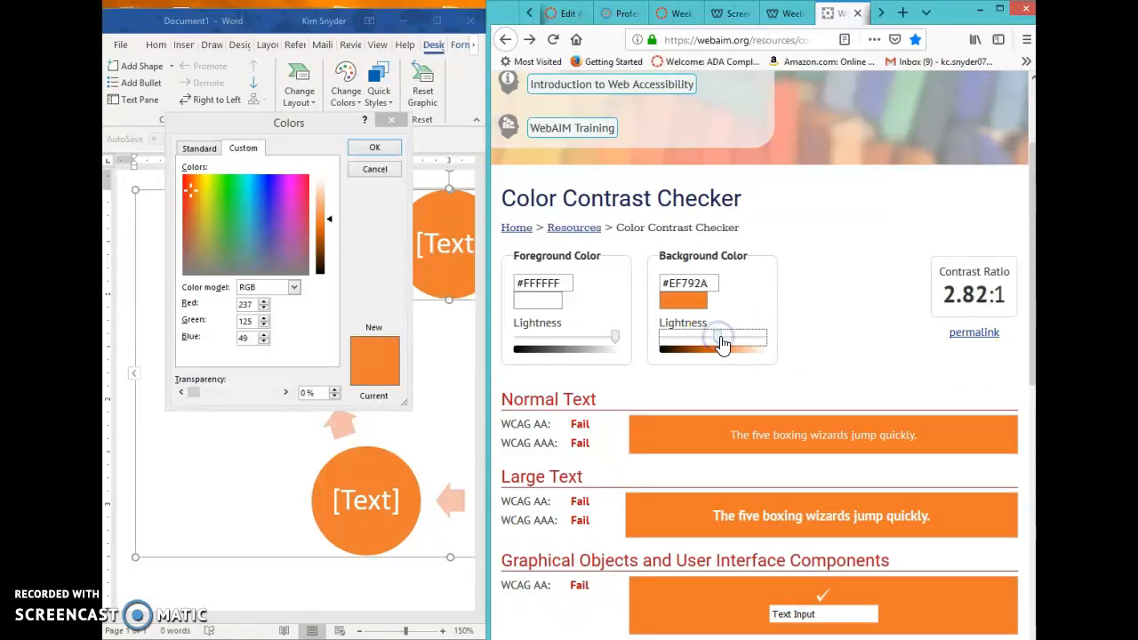
Step: Darken the checker's foreground color from white to black (#000000) to test it on the orange background
{"action": "left_click", "coordinate": [615, 343]}
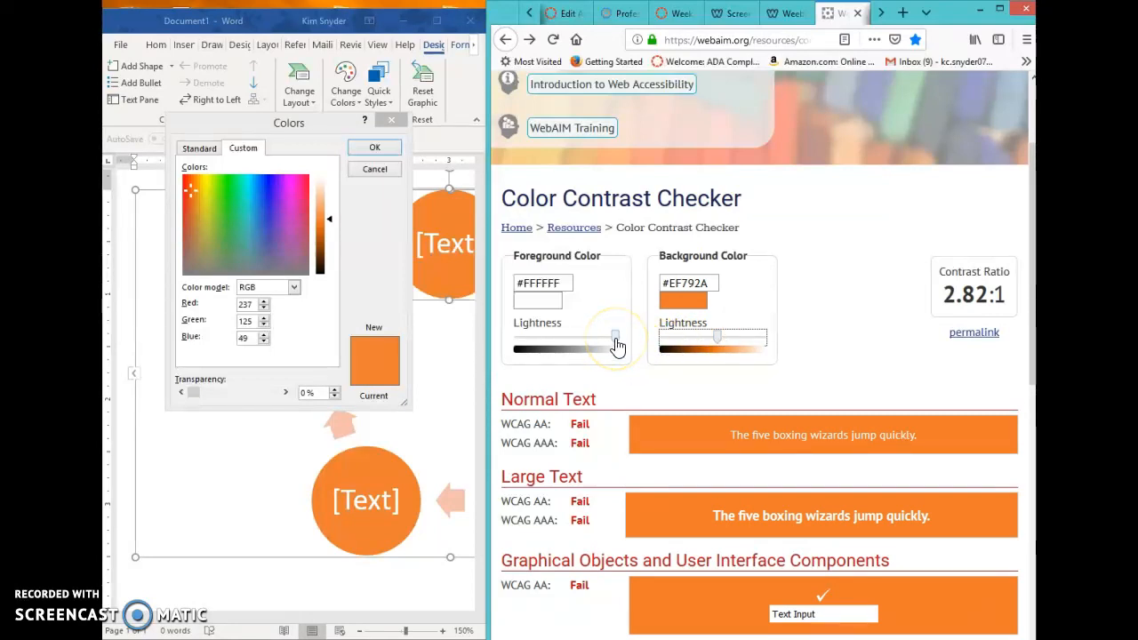
{"action": "left_click_drag", "start_coordinate": [616, 343], "coordinate": [533, 331]}
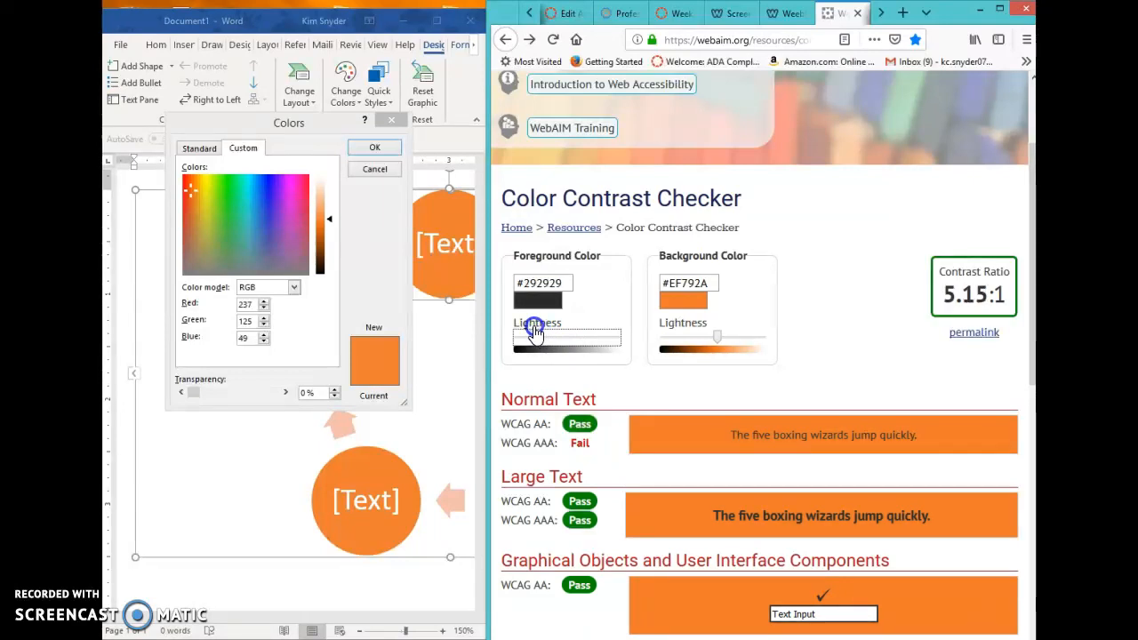
{"action": "left_click_drag", "start_coordinate": [533, 331], "coordinate": [516, 320]}
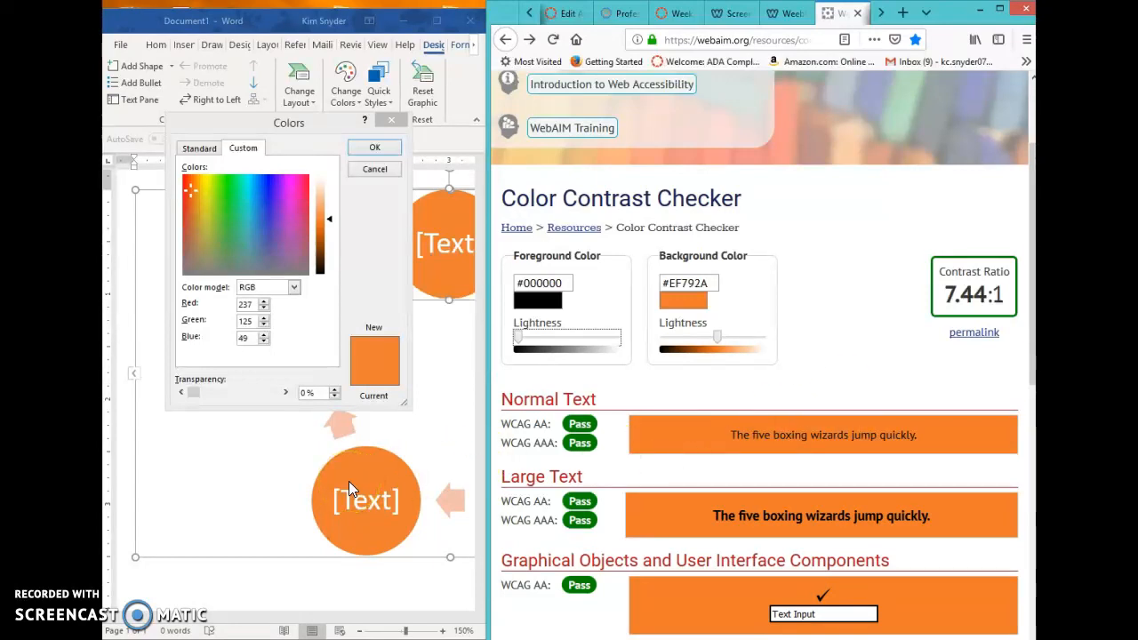
Step: Close the circle's fill settings in Word, maximize the document, and recolor the SmartArt with Colorful Range - Accent Colors 4 to 5
{"action": "left_click", "coordinate": [264, 479]}
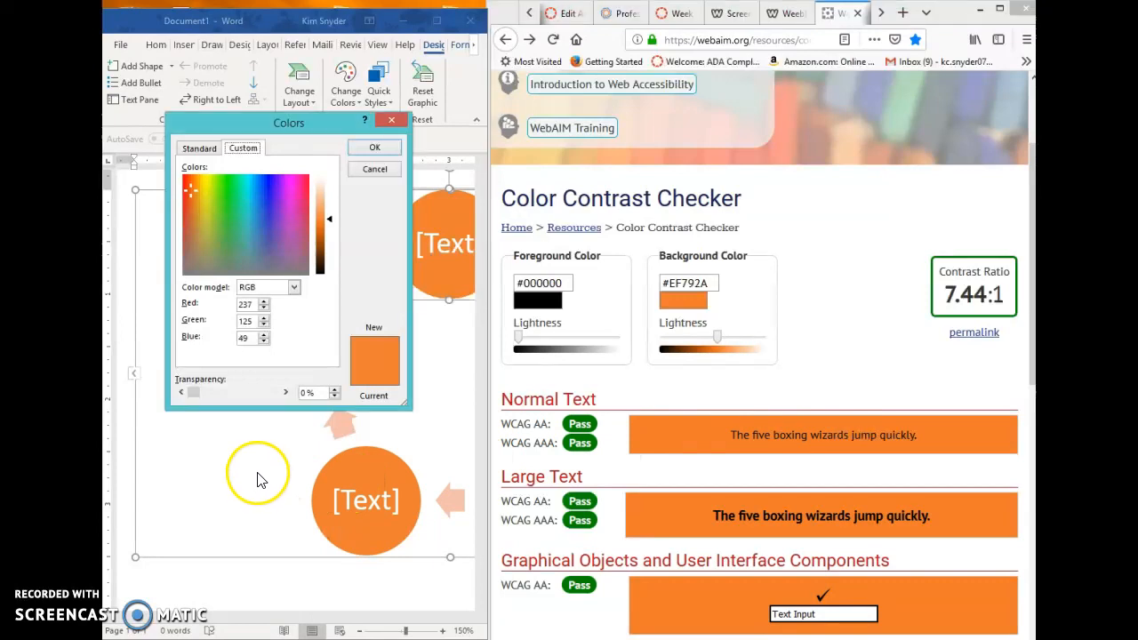
{"action": "left_click", "coordinate": [372, 146]}
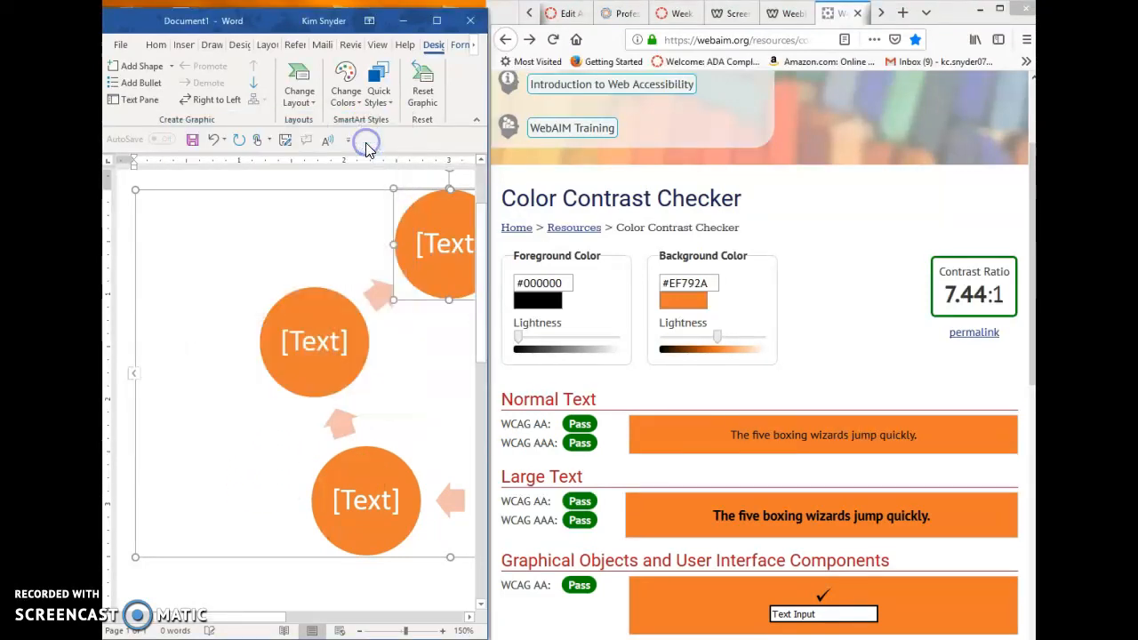
{"action": "left_click_drag", "start_coordinate": [241, 613], "coordinate": [294, 615]}
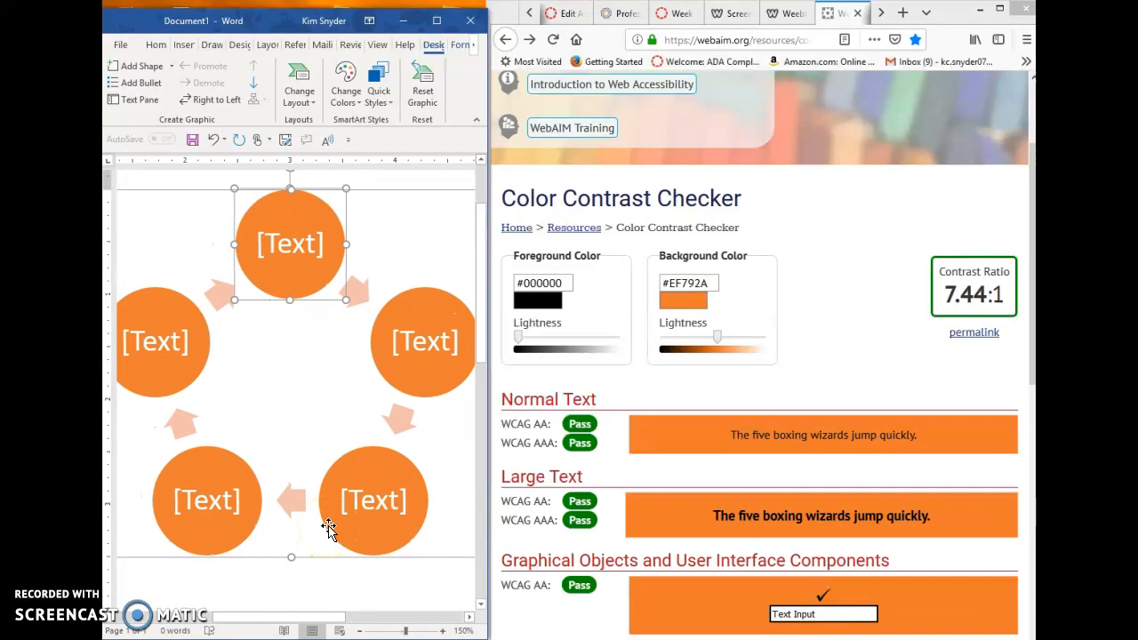
{"action": "left_click", "coordinate": [437, 22]}
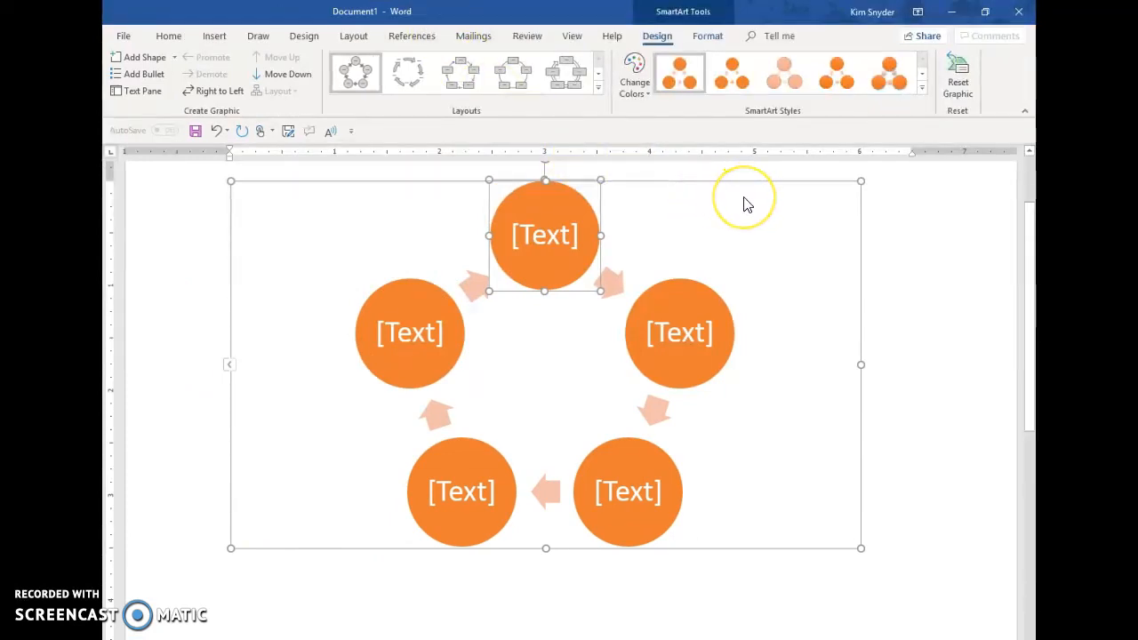
{"action": "left_click", "coordinate": [635, 82]}
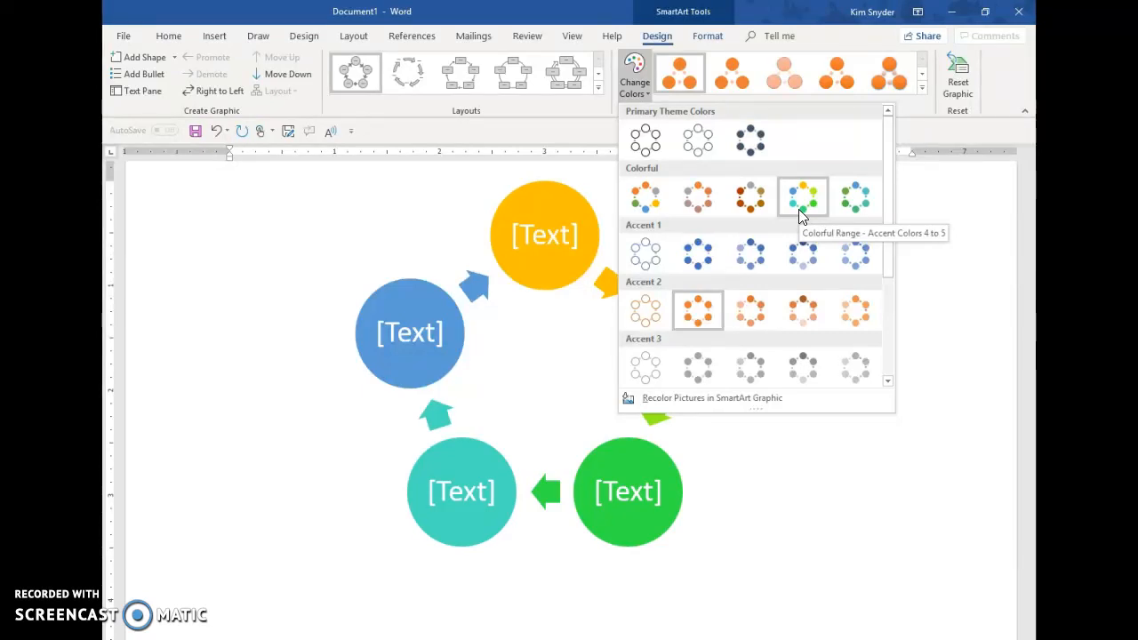
{"action": "left_click", "coordinate": [801, 216]}
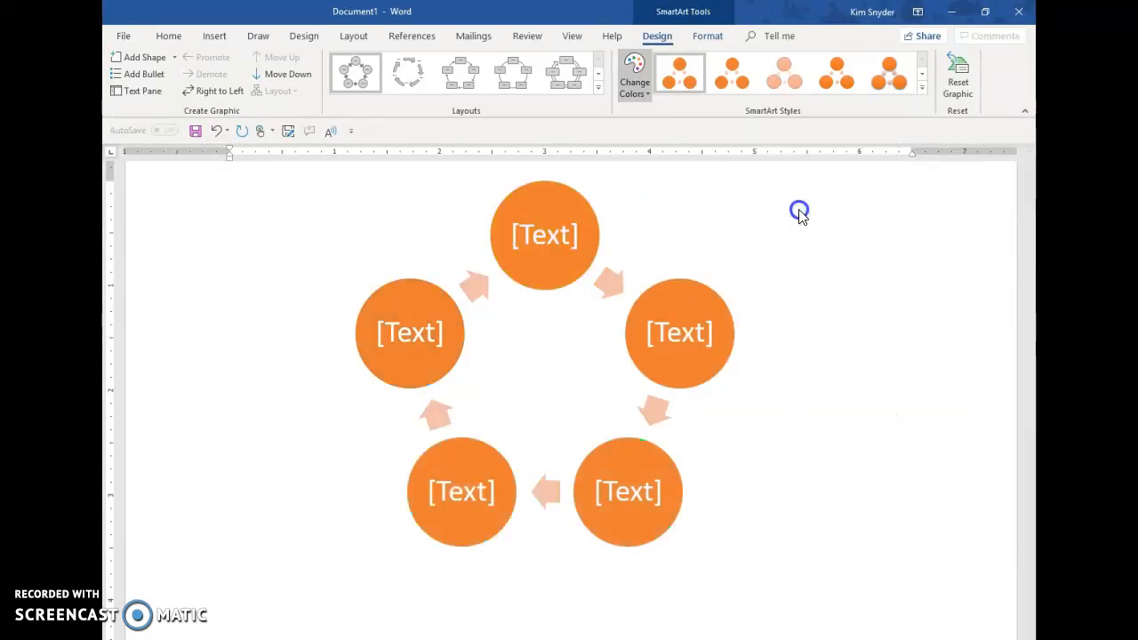
{"action": "left_click", "coordinate": [839, 421]}
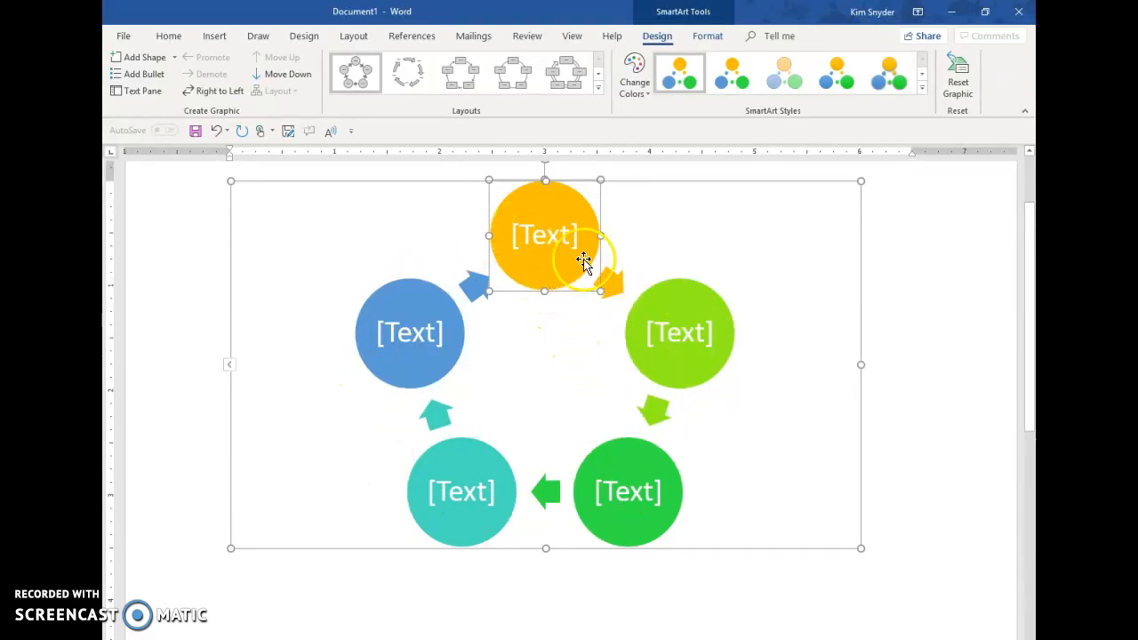
Step: Show the recolored SmartArt beside the Color Contrast Checker and set the checker's foreground color to white (#FFFFFF)
{"action": "left_click", "coordinate": [985, 14]}
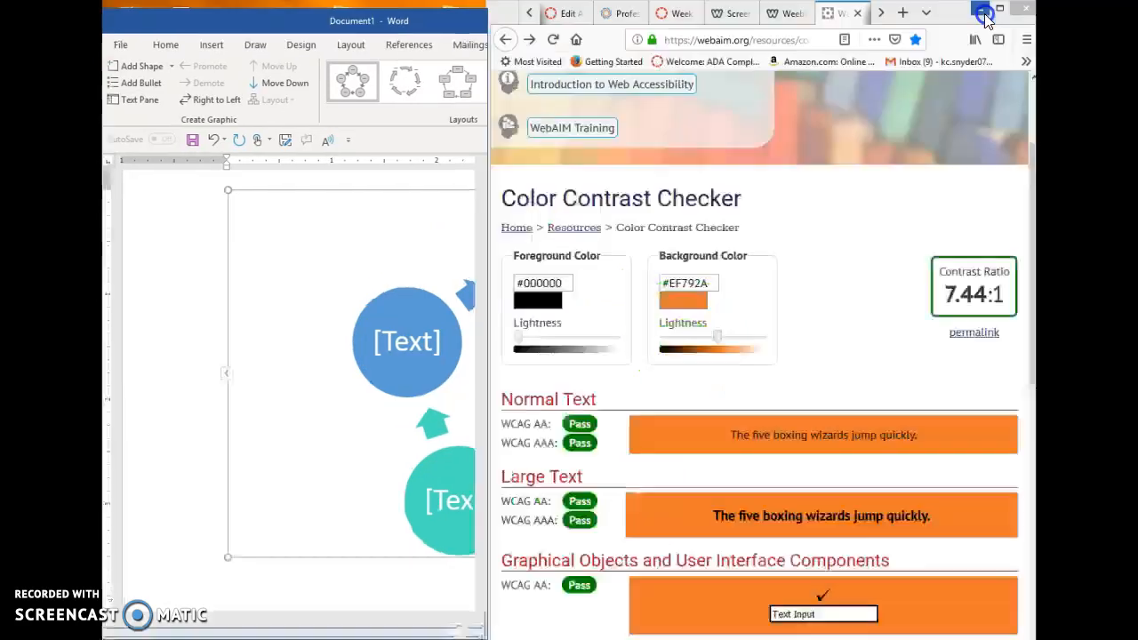
{"action": "left_click_drag", "start_coordinate": [178, 623], "coordinate": [227, 614]}
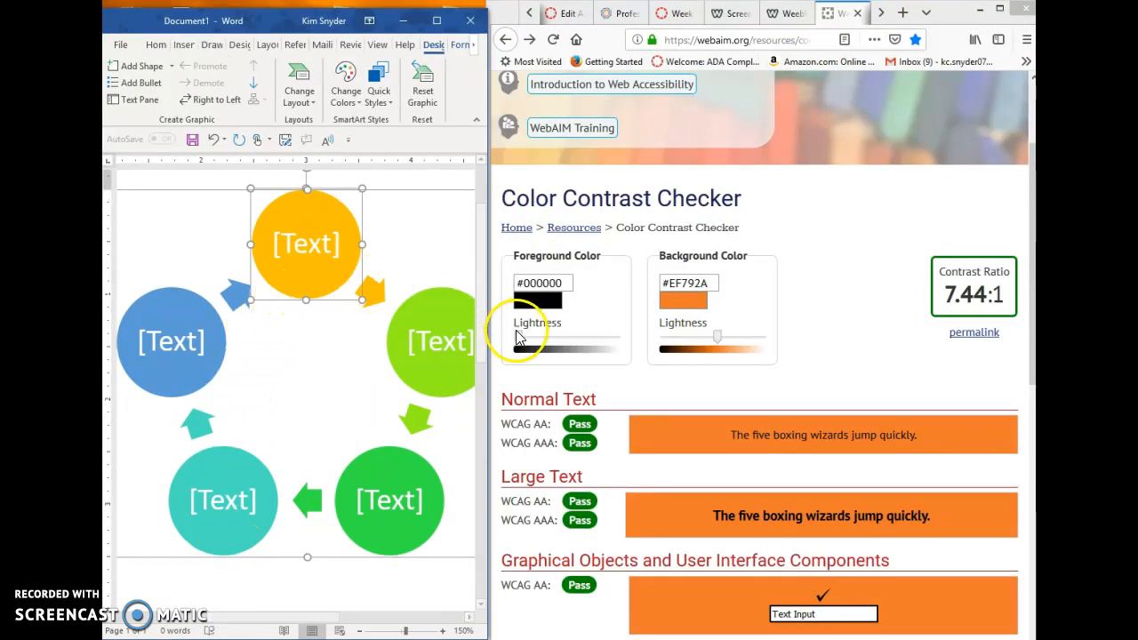
{"action": "left_click", "coordinate": [573, 323]}
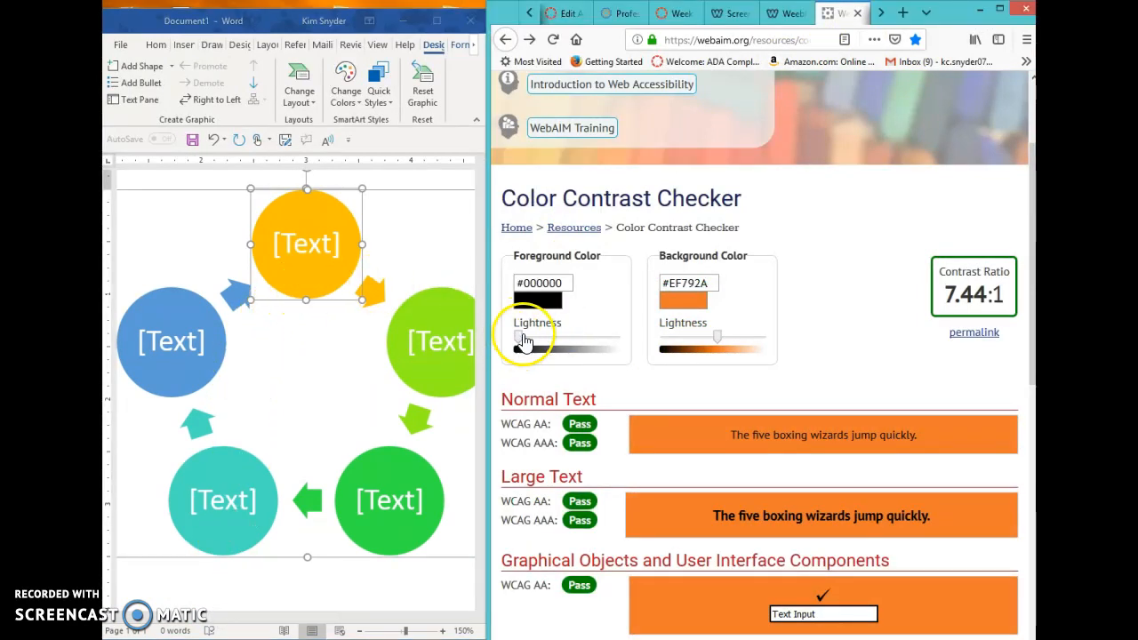
{"action": "left_click_drag", "start_coordinate": [522, 339], "coordinate": [625, 340]}
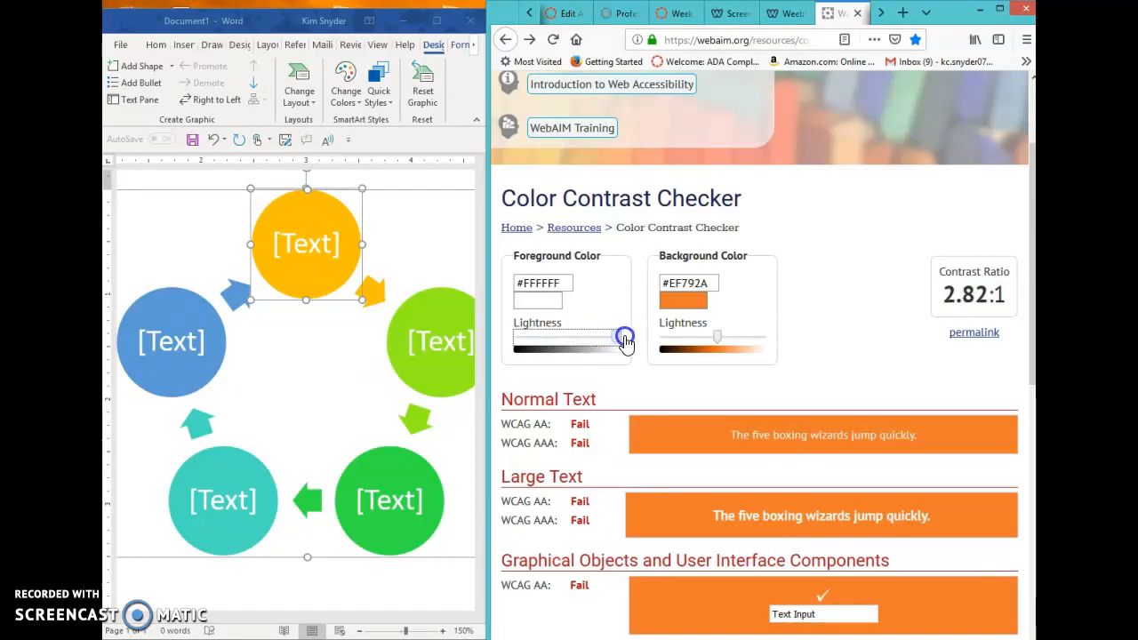
Step: In Word, open the custom fill color settings of the yellow top circle to read its RGB values
{"action": "left_click", "coordinate": [295, 279]}
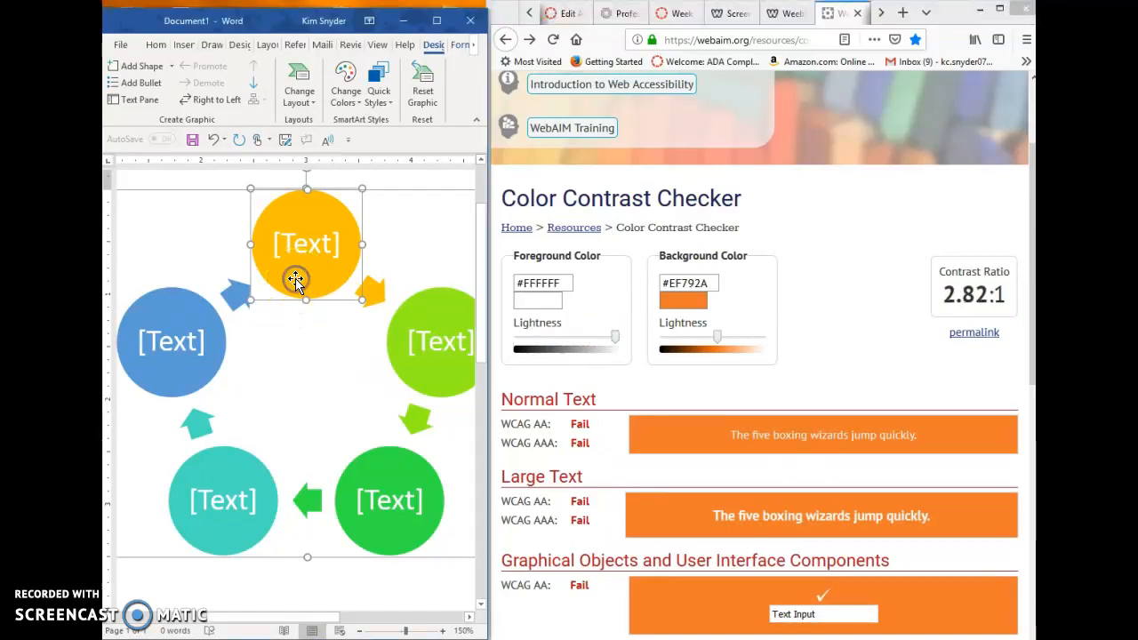
{"action": "right_click", "coordinate": [295, 279]}
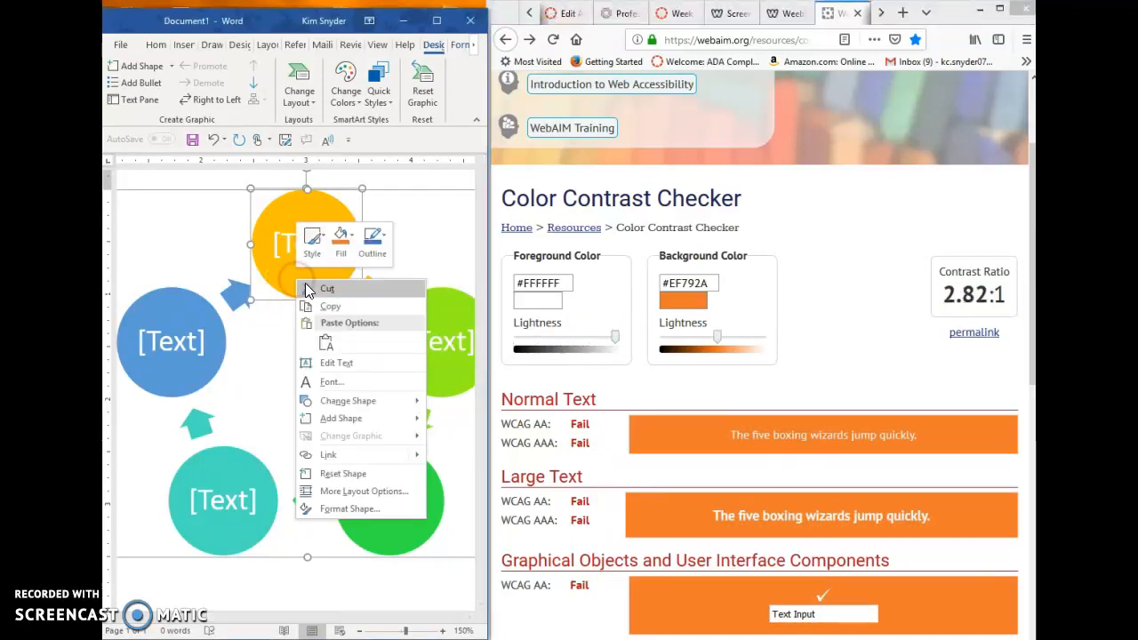
{"action": "left_click", "coordinate": [338, 239]}
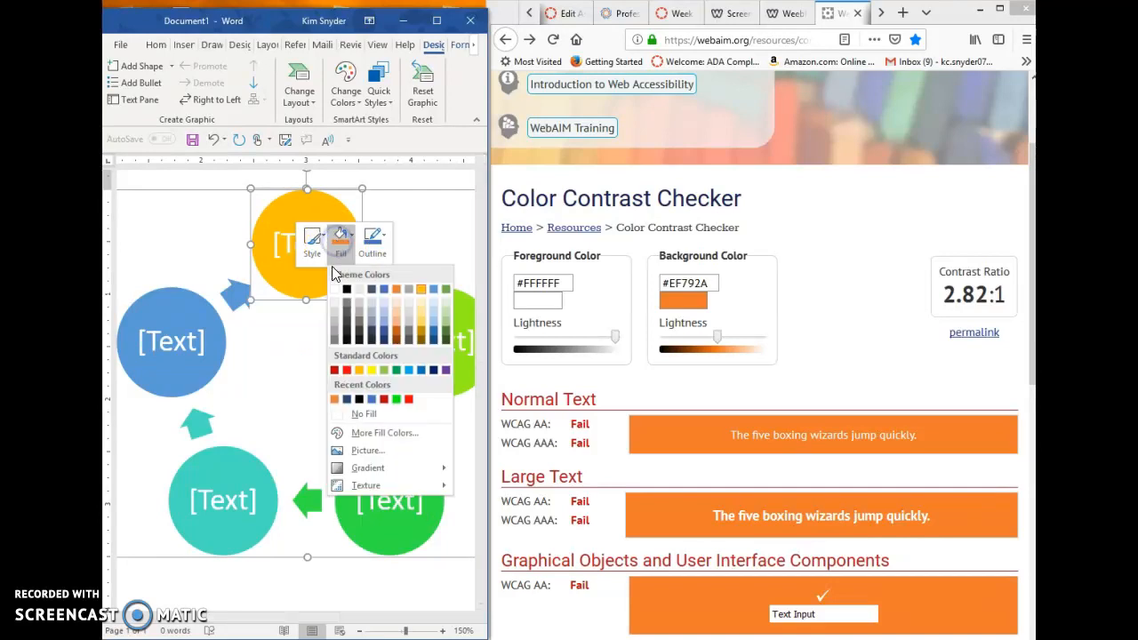
{"action": "left_click", "coordinate": [360, 433]}
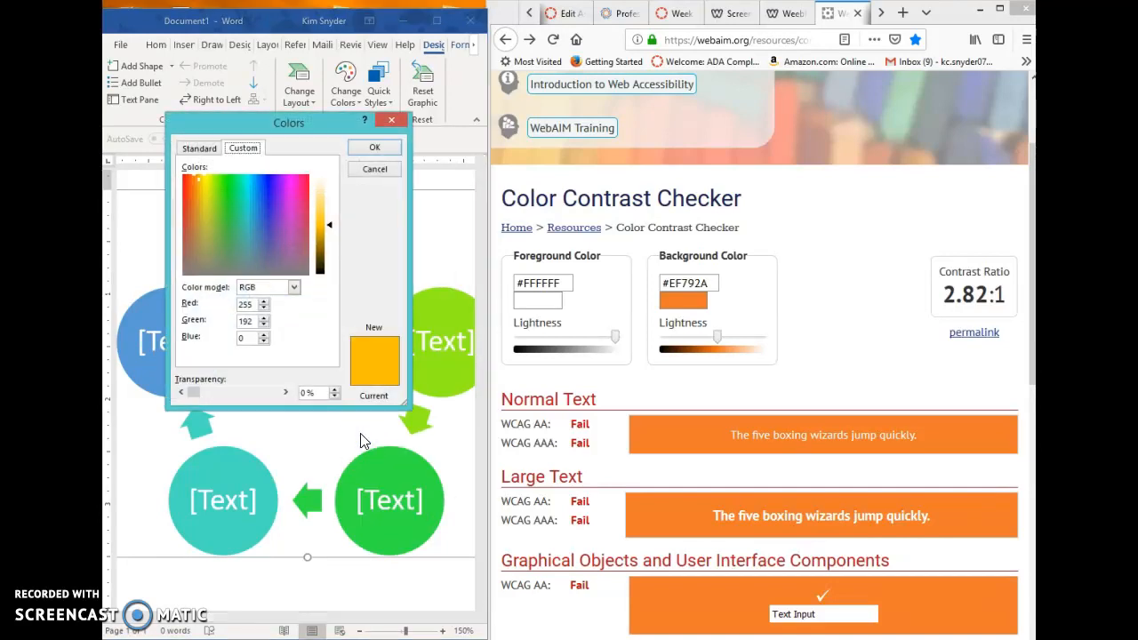
Step: In the Color Contrast Checker, set the background color to red 255, green 192 and blue 0
{"action": "left_click", "coordinate": [692, 305]}
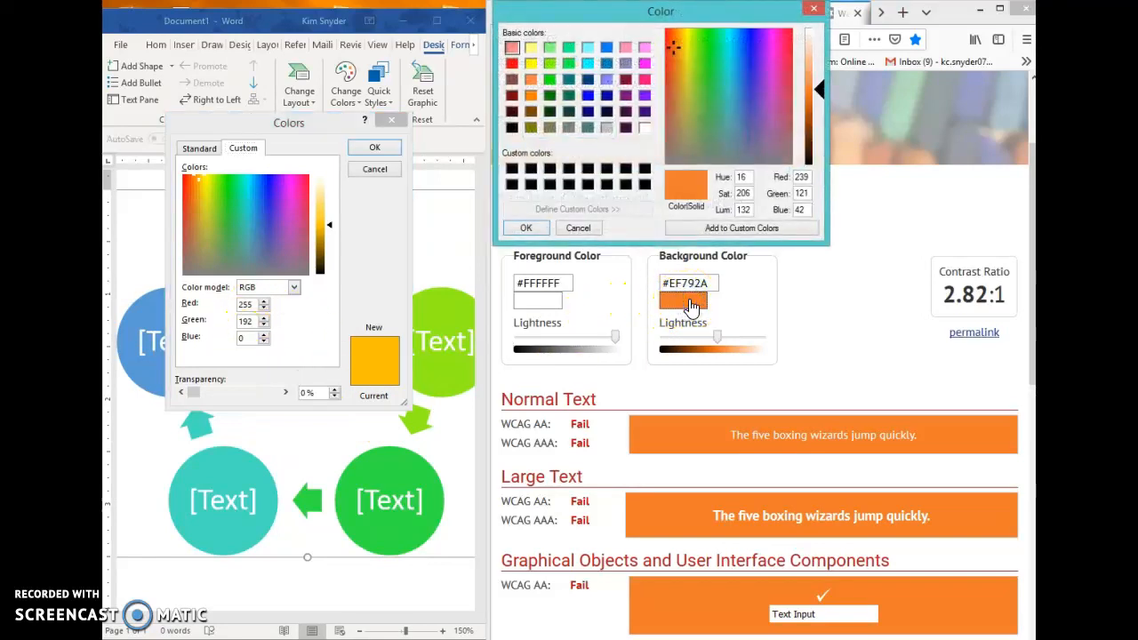
{"action": "left_click", "coordinate": [805, 178]}
{"action": "double_click", "coordinate": [803, 178]}
{"action": "type", "text": "255"}
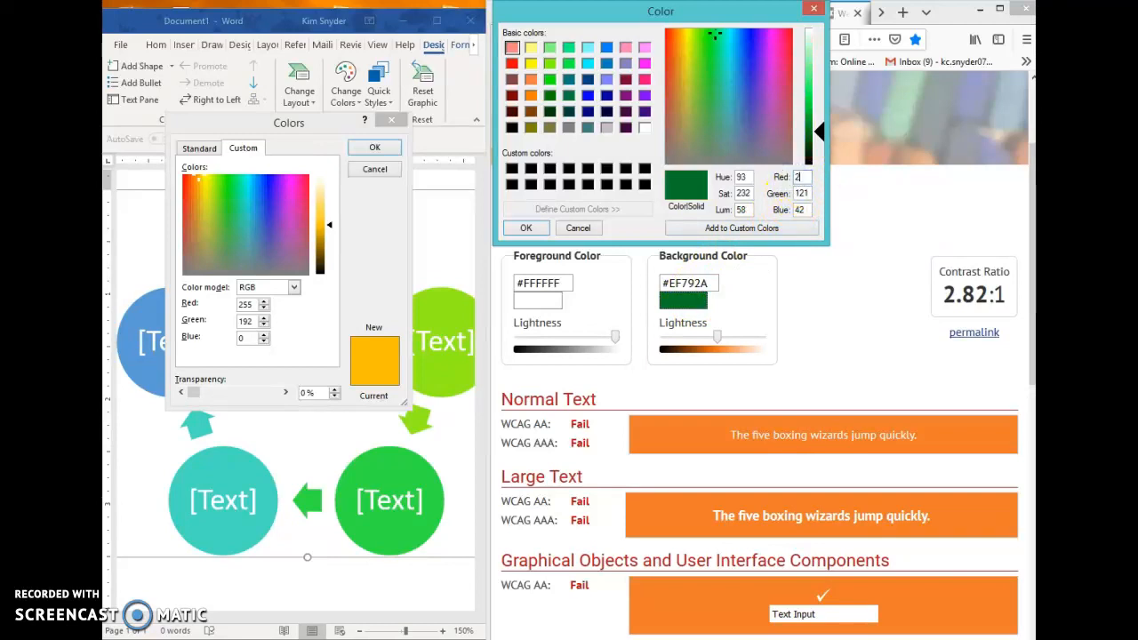
{"action": "left_click", "coordinate": [807, 193]}
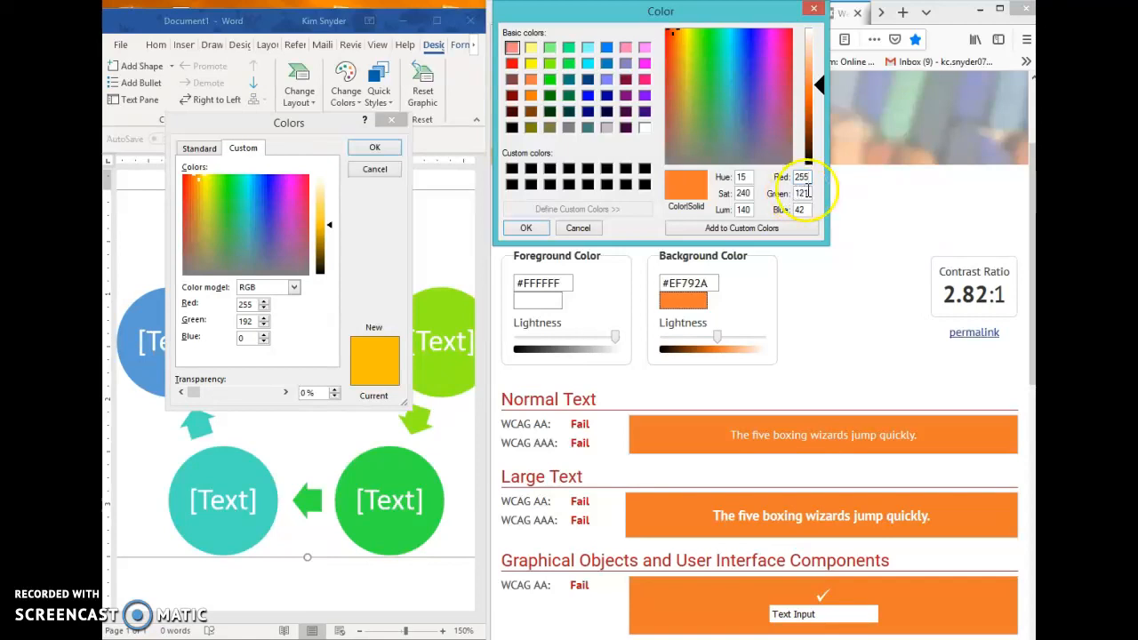
{"action": "type", "text": "192"}
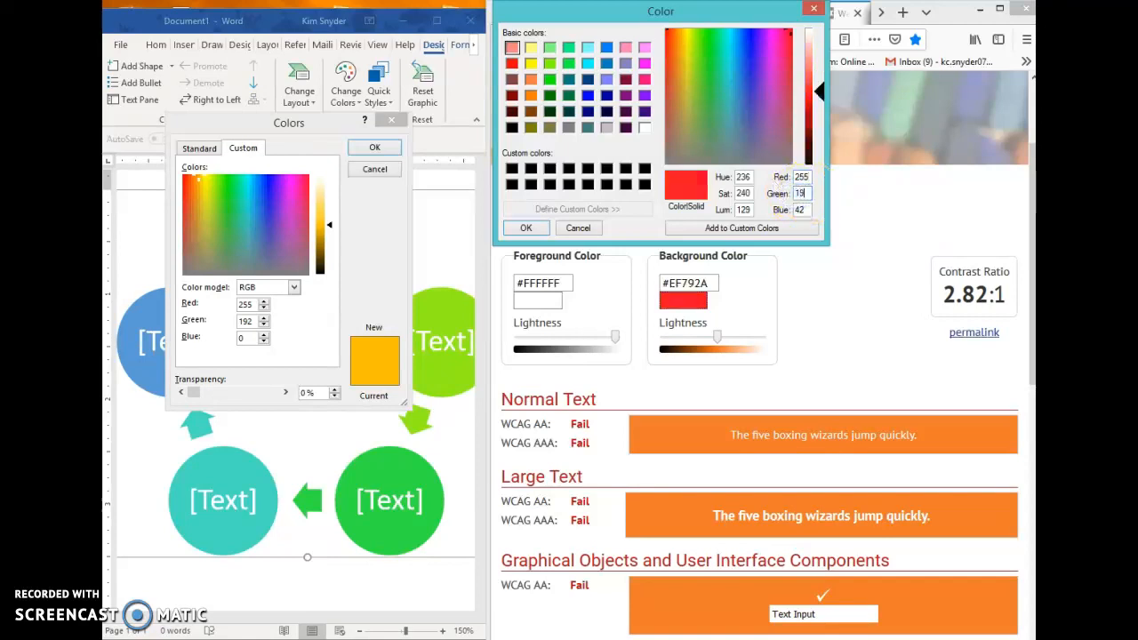
{"action": "double_click", "coordinate": [796, 210]}
{"action": "type", "text": "0"}
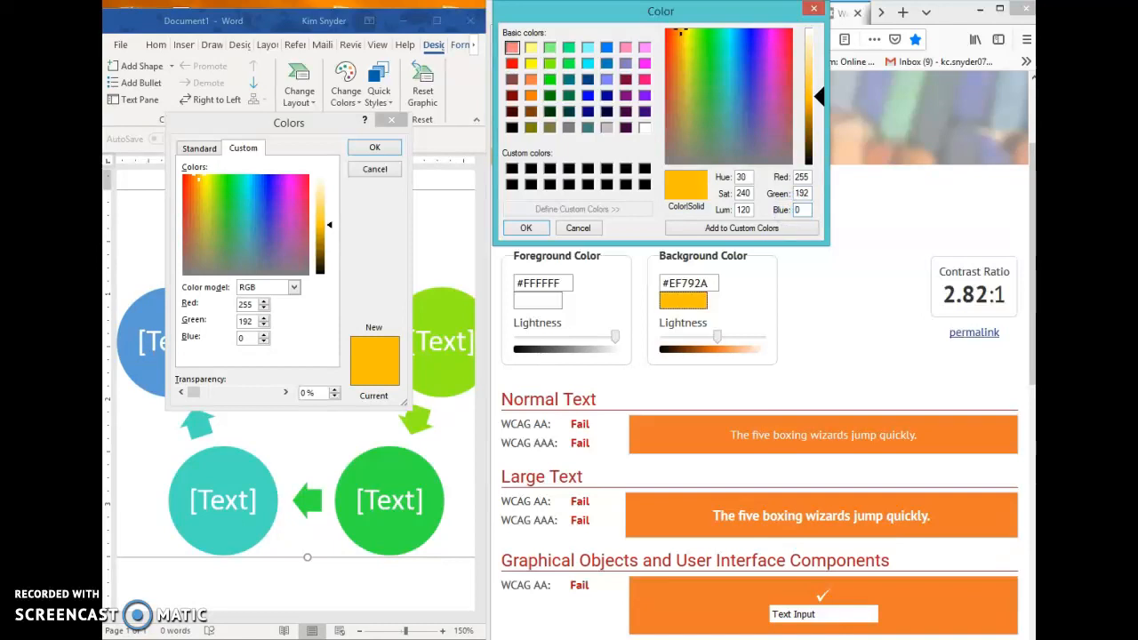
{"action": "left_click", "coordinate": [521, 228]}
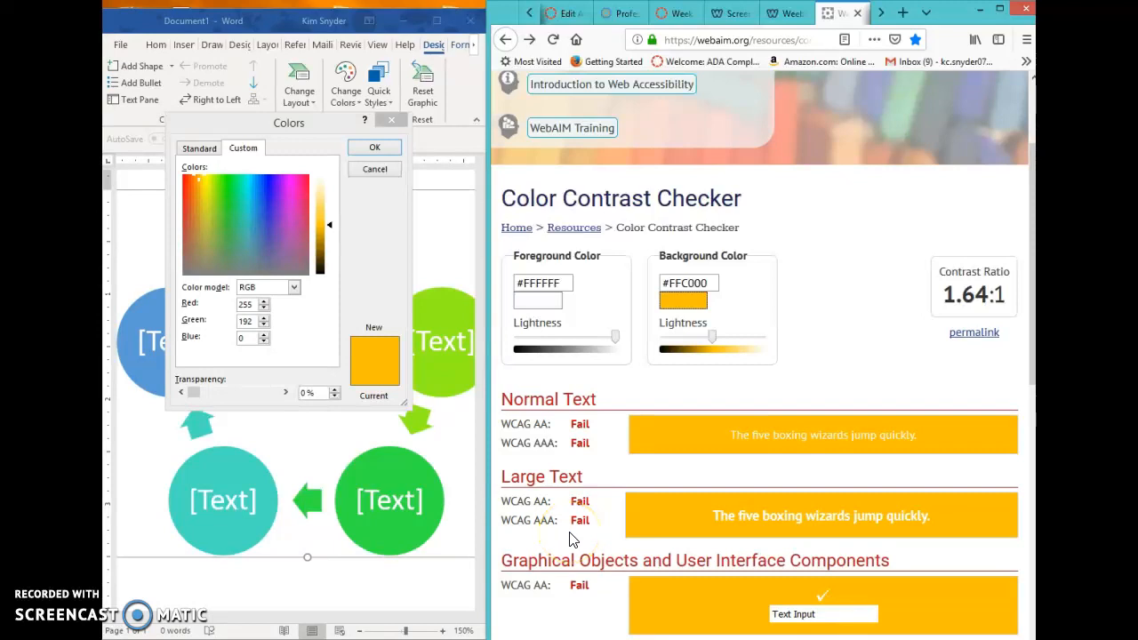
Step: Adjust the lightness of the checker's foreground color to a dark gray, #242424, that contrasts with the yellow background
{"action": "left_click_drag", "start_coordinate": [618, 345], "coordinate": [512, 350]}
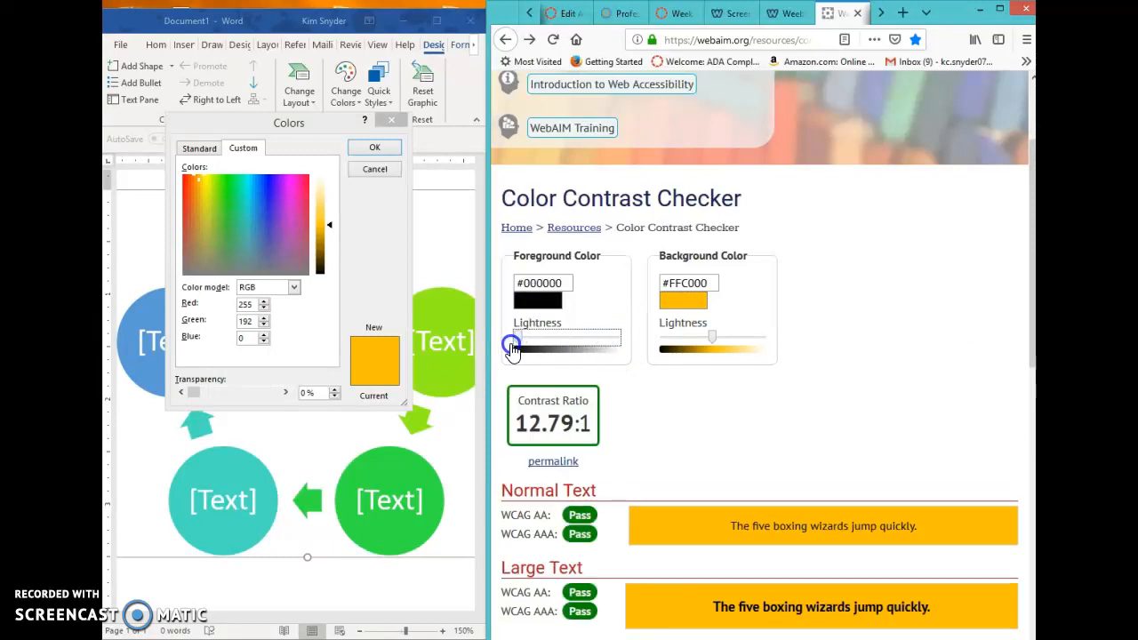
{"action": "left_click_drag", "start_coordinate": [516, 349], "coordinate": [543, 350]}
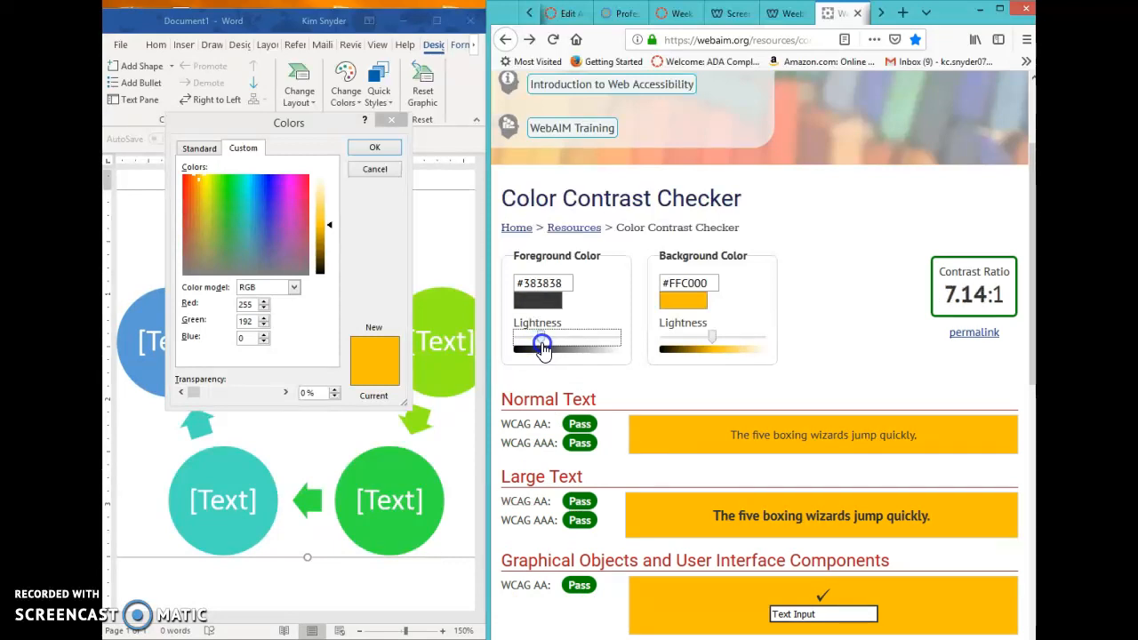
{"action": "left_click_drag", "start_coordinate": [542, 345], "coordinate": [544, 345]}
{"action": "left_click", "coordinate": [531, 336]}
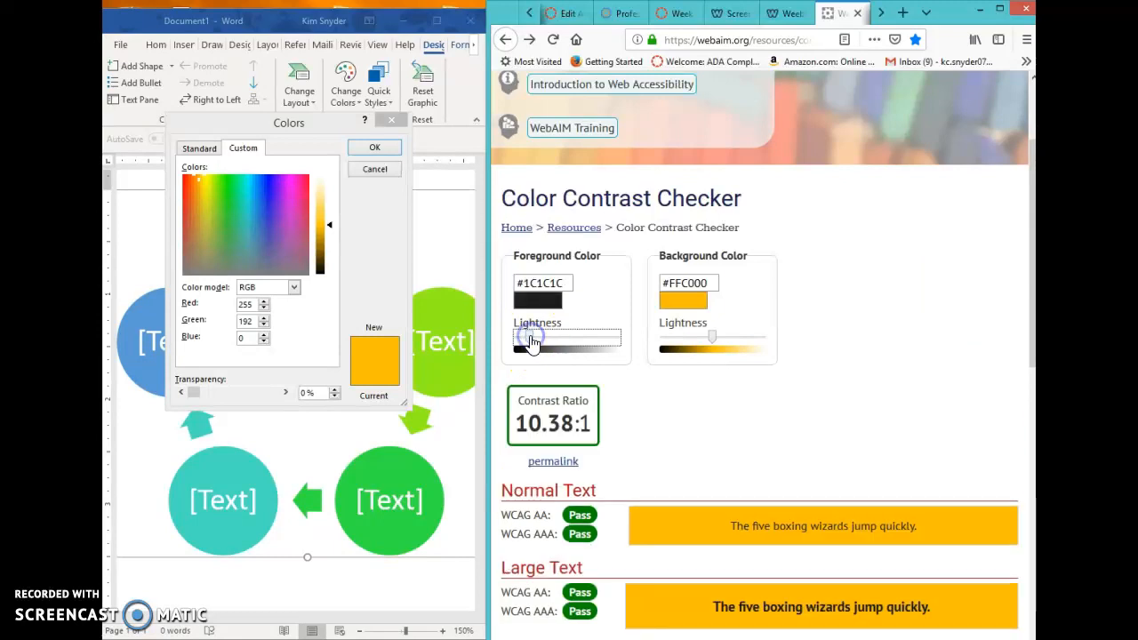
{"action": "left_click", "coordinate": [535, 343]}
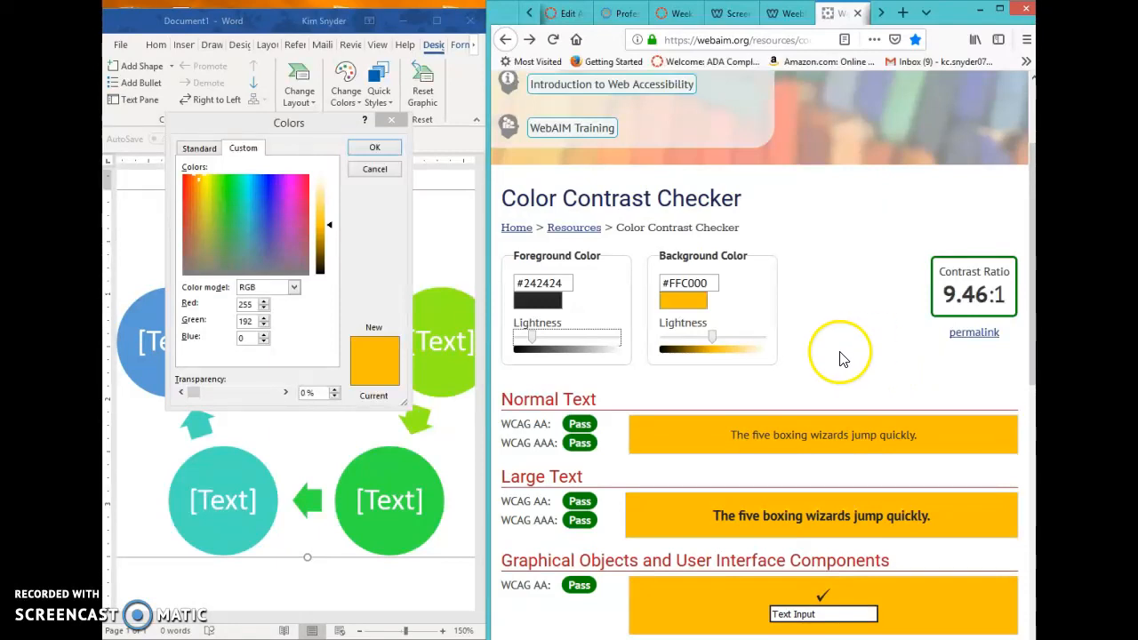
Step: In Word, close the yellow circle's color settings and open the custom fill color settings of the blue circle to read its RGB values
{"action": "left_click", "coordinate": [374, 148]}
{"action": "left_click", "coordinate": [307, 250]}
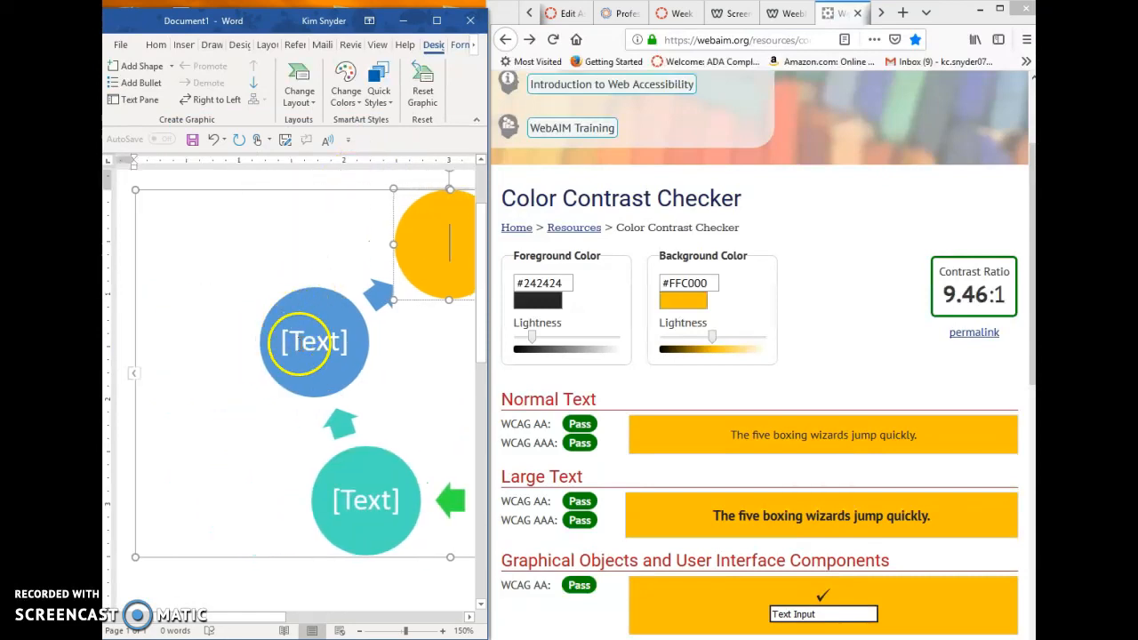
{"action": "left_click", "coordinate": [303, 344]}
{"action": "right_click", "coordinate": [303, 347]}
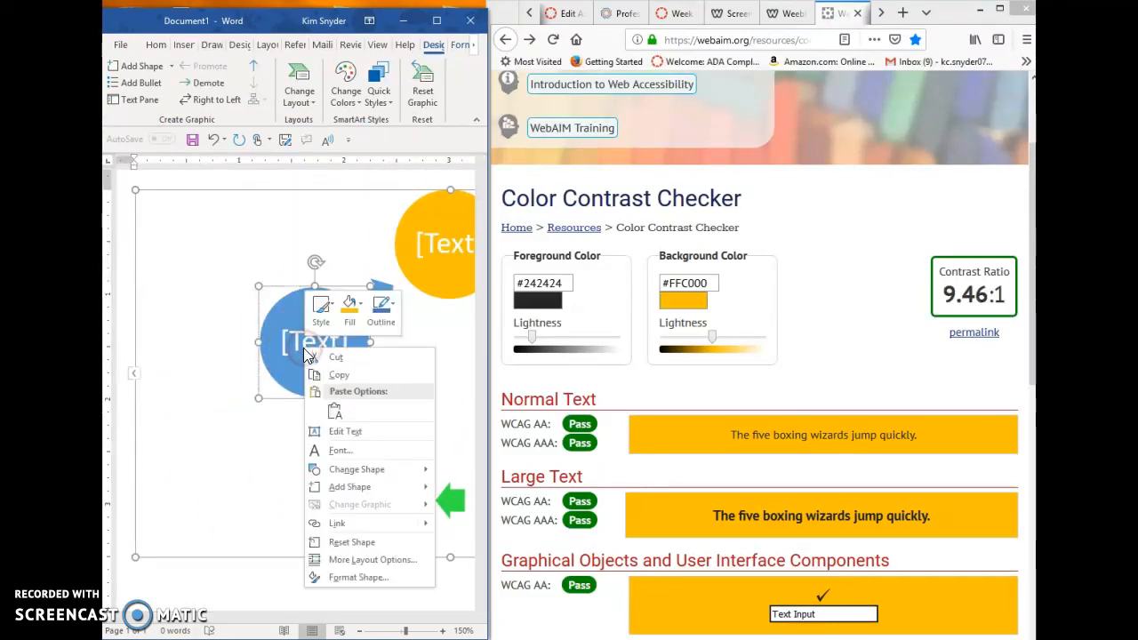
{"action": "left_click", "coordinate": [358, 322]}
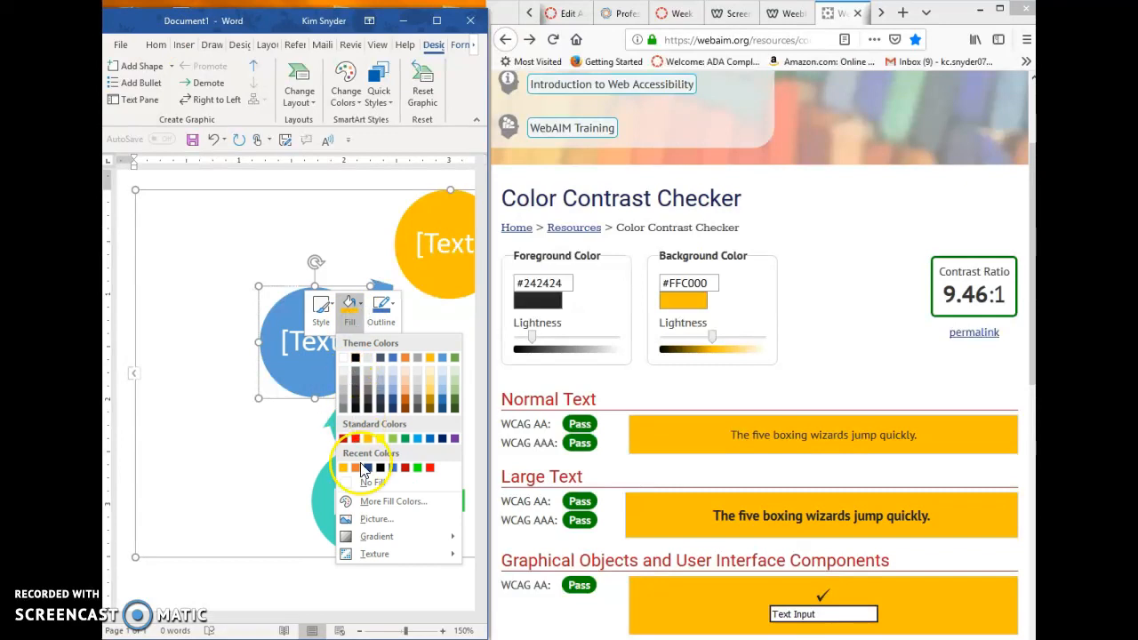
{"action": "left_click", "coordinate": [361, 503]}
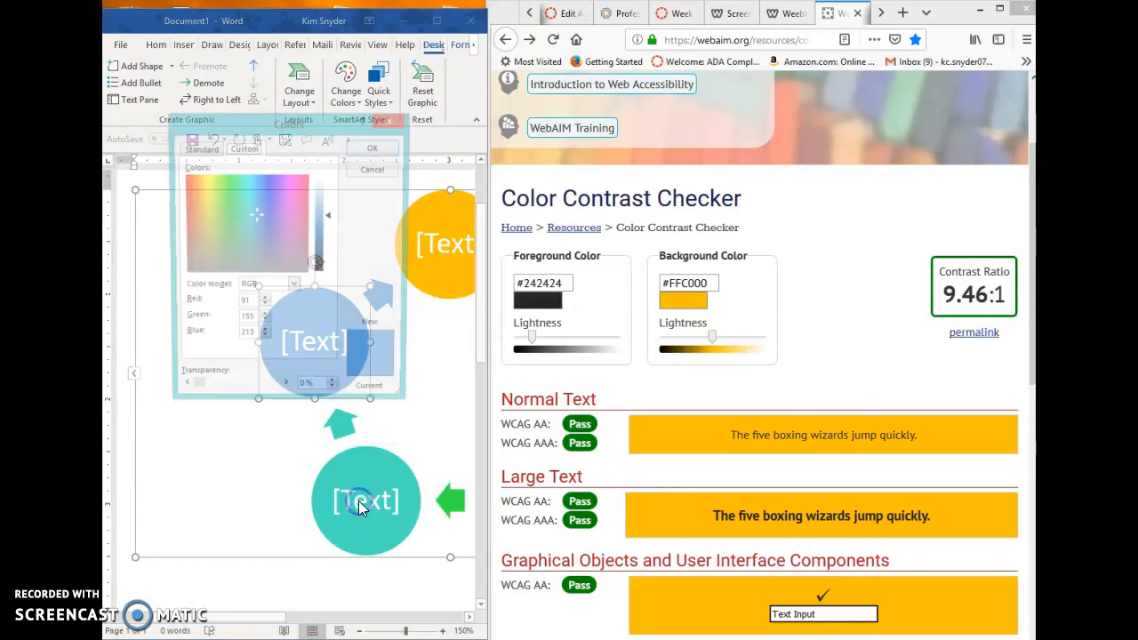
Step: In the Color Contrast Checker, set the background color to red 91, green 155, blue 213 and darken the foreground to black (#000000)
{"action": "left_click", "coordinate": [676, 303]}
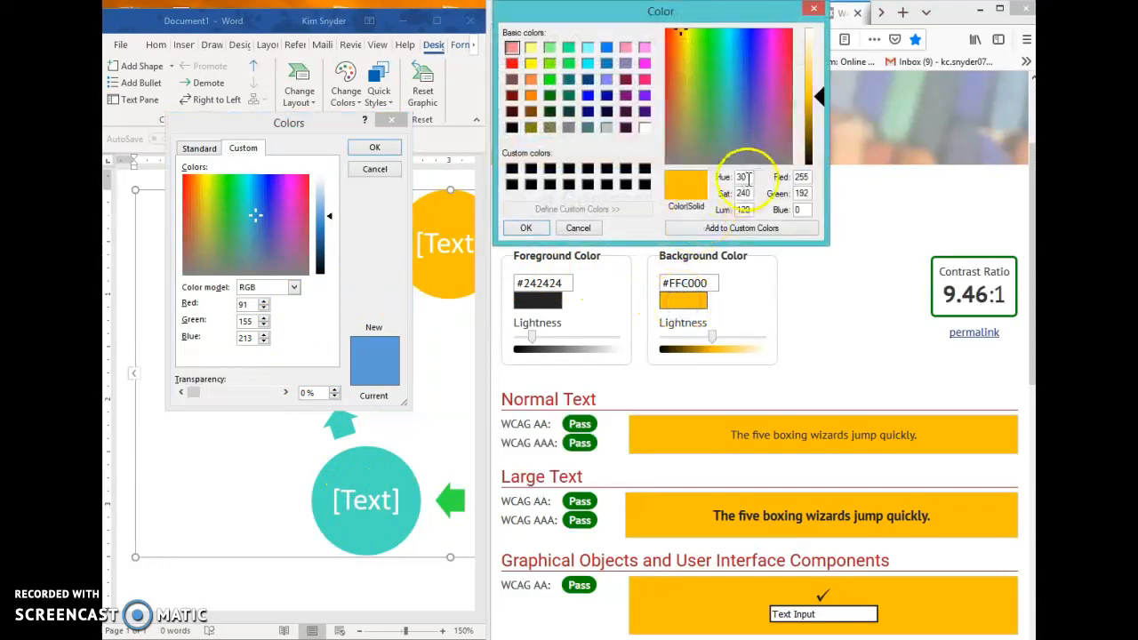
{"action": "double_click", "coordinate": [791, 177]}
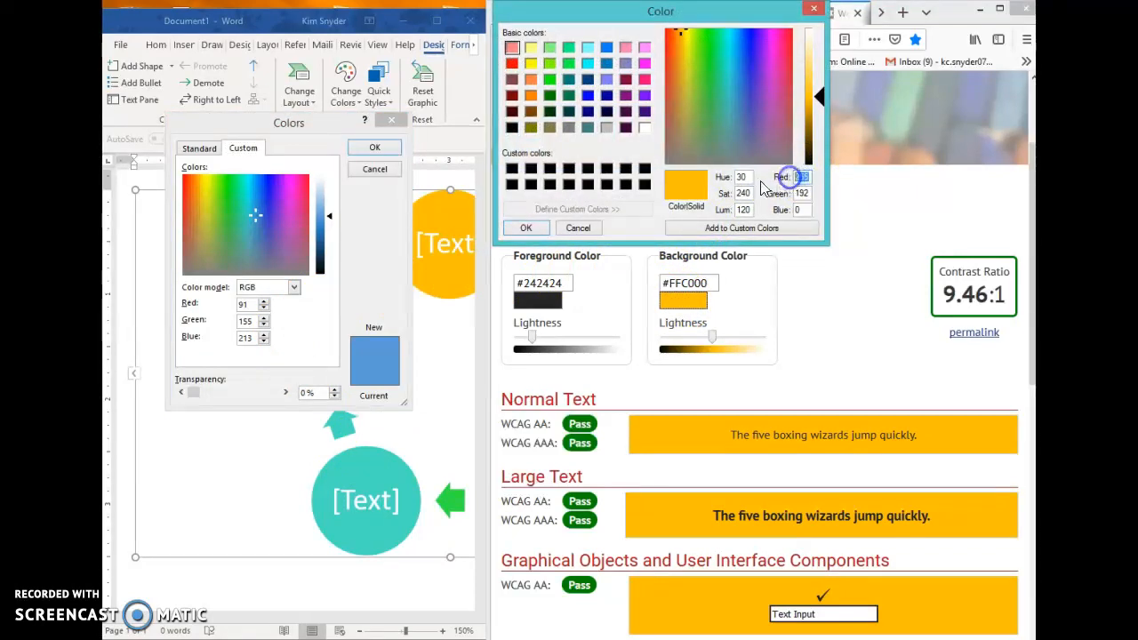
{"action": "type", "text": "91"}
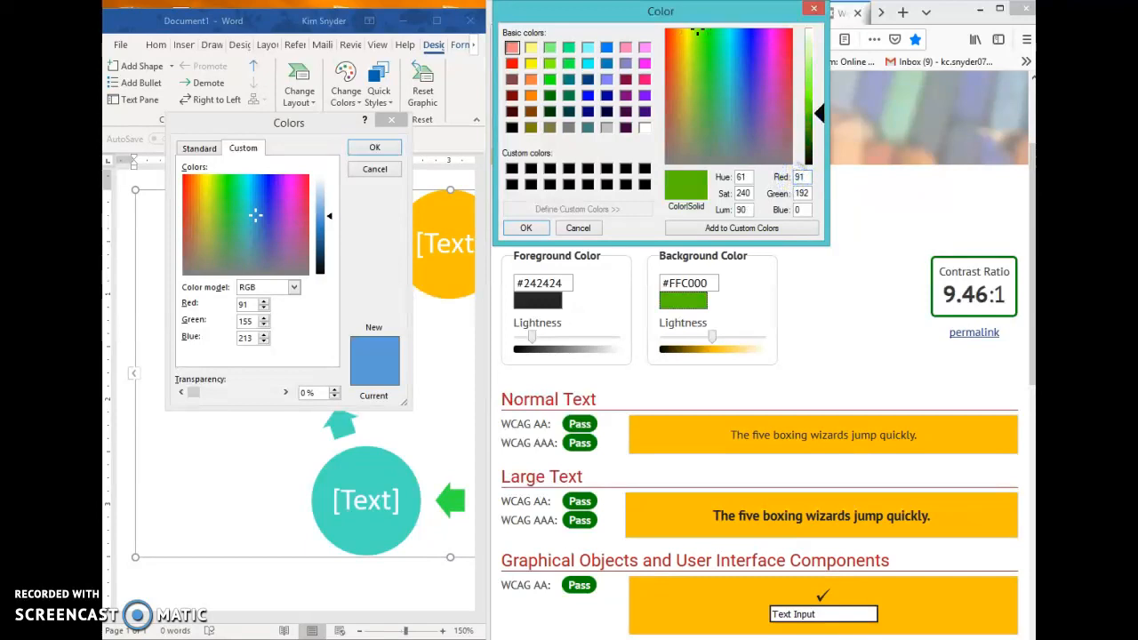
{"action": "left_click_drag", "start_coordinate": [810, 193], "coordinate": [791, 191]}
{"action": "type", "text": "155"}
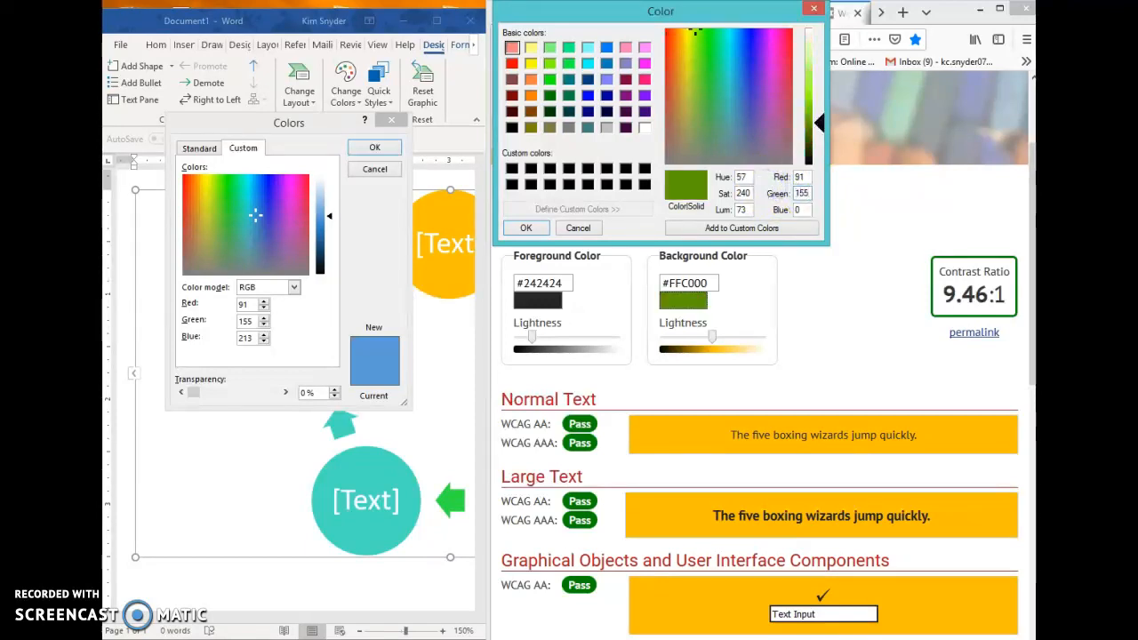
{"action": "left_click_drag", "start_coordinate": [807, 209], "coordinate": [784, 209]}
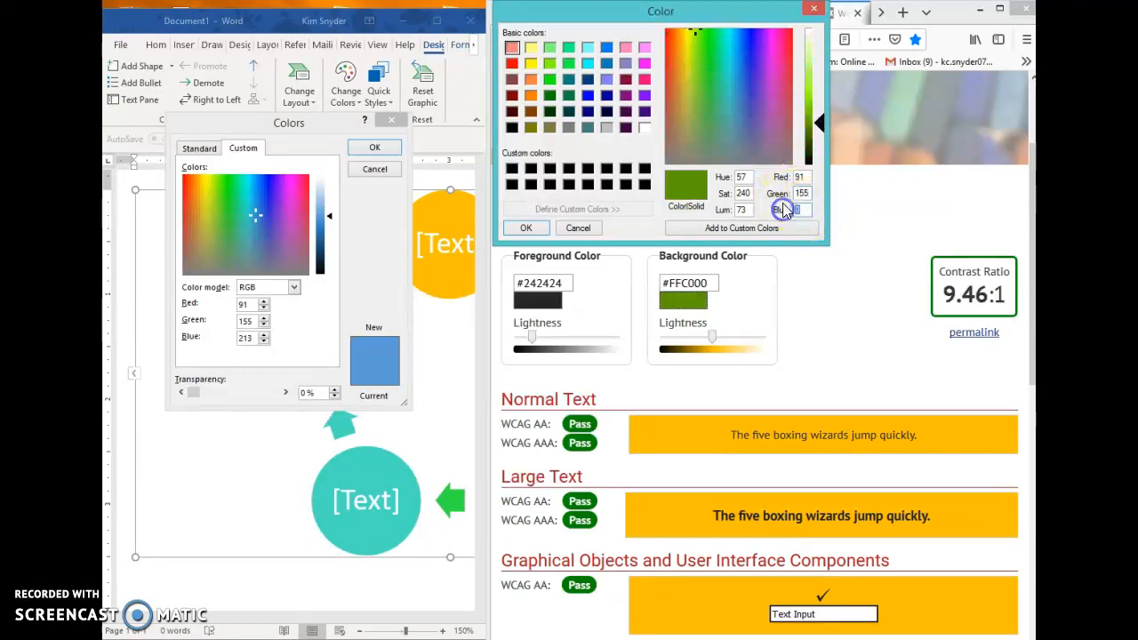
{"action": "type", "text": "213"}
{"action": "key", "text": "Return"}
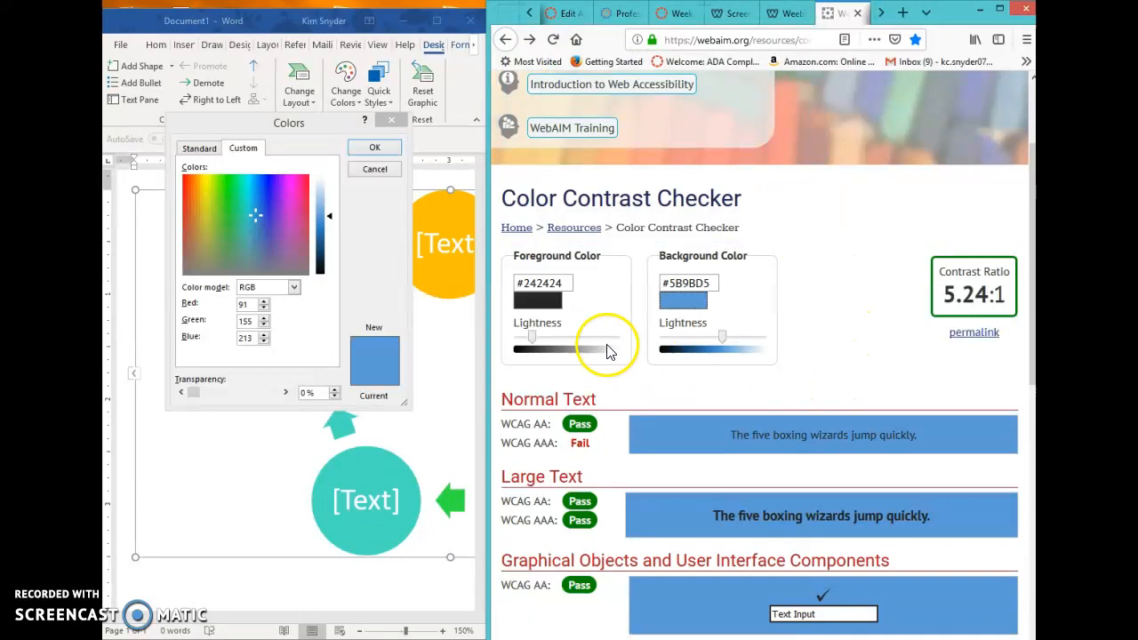
{"action": "left_click_drag", "start_coordinate": [531, 346], "coordinate": [511, 346]}
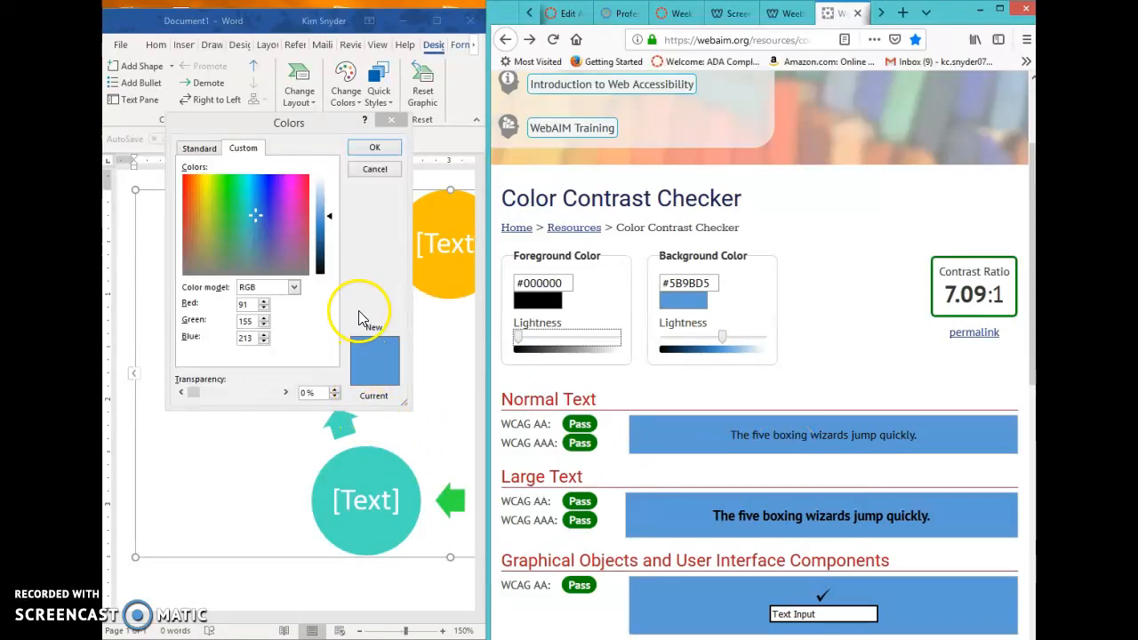
Step: In Word, close the blue circle's color settings and open the custom fill color settings of the dark green circle to read its RGB values
{"action": "left_click", "coordinate": [372, 151]}
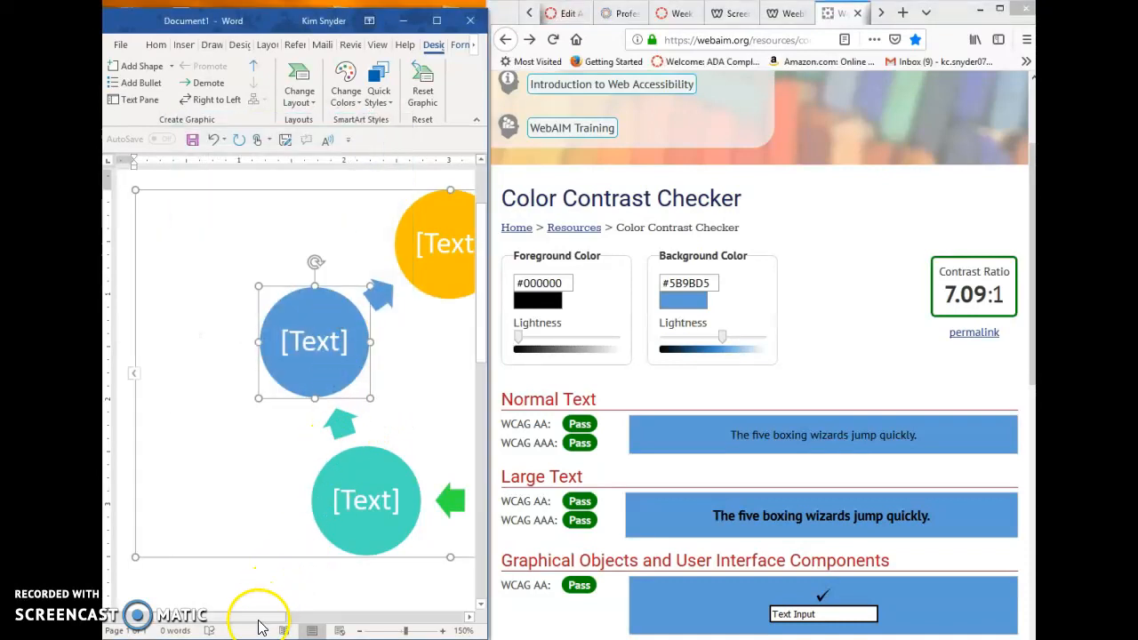
{"action": "left_click_drag", "start_coordinate": [256, 615], "coordinate": [311, 618]}
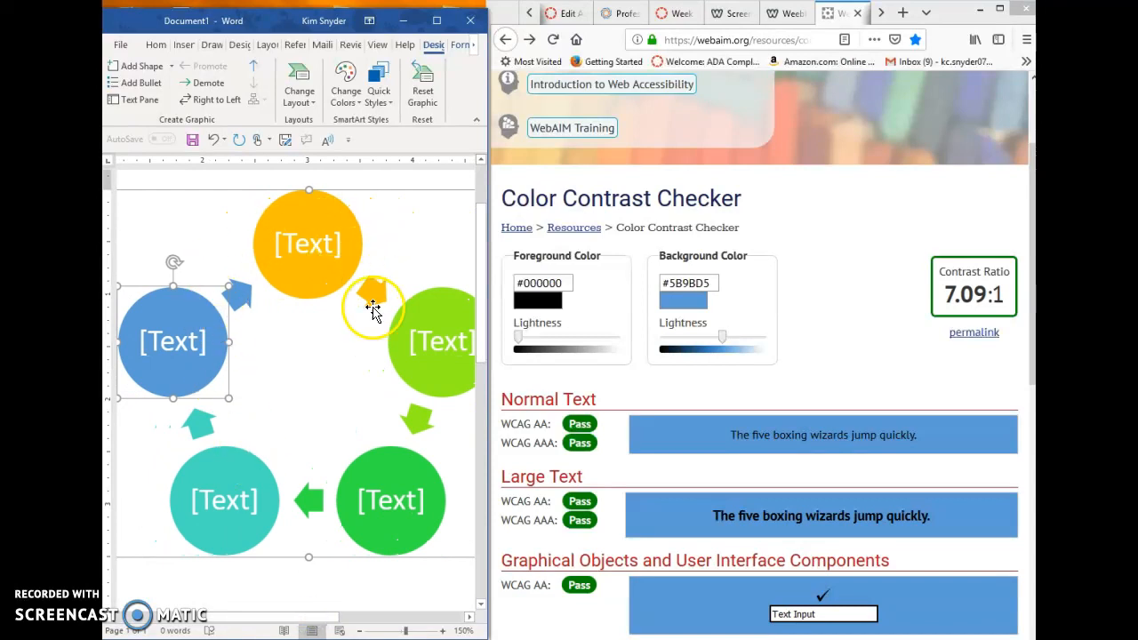
{"action": "left_click", "coordinate": [381, 483]}
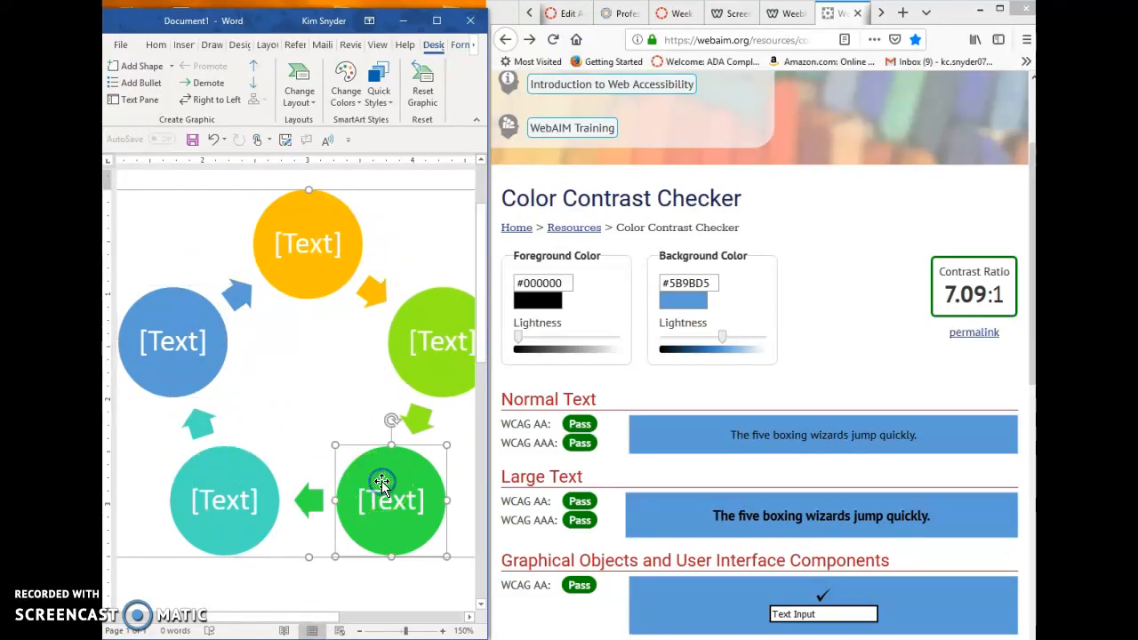
{"action": "right_click", "coordinate": [386, 480]}
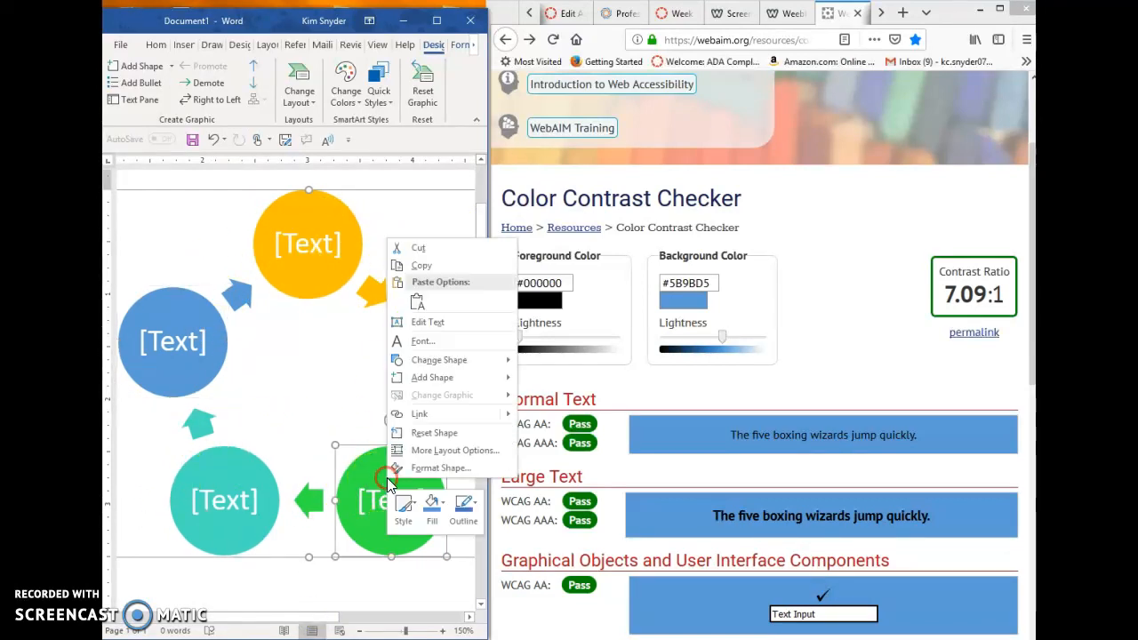
{"action": "left_click", "coordinate": [427, 514]}
{"action": "left_click", "coordinate": [470, 432]}
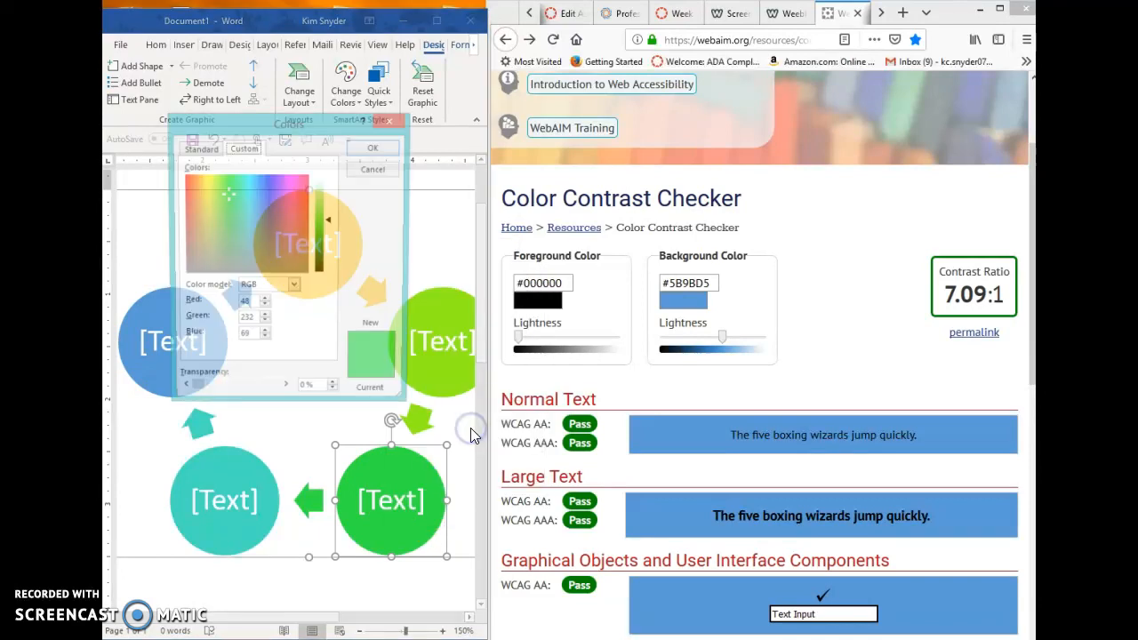
Step: In the Color Contrast Checker, set the background color to red 48, green 232 and blue 69
{"action": "left_click", "coordinate": [704, 301]}
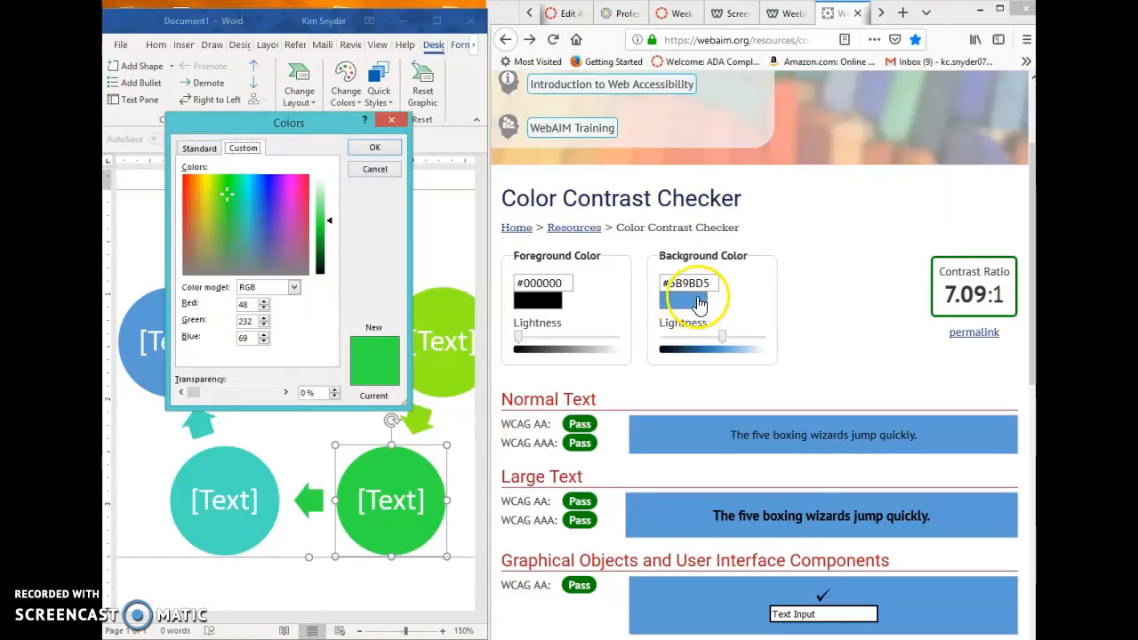
{"action": "left_click_drag", "start_coordinate": [802, 178], "coordinate": [770, 184]}
{"action": "type", "text": "48"}
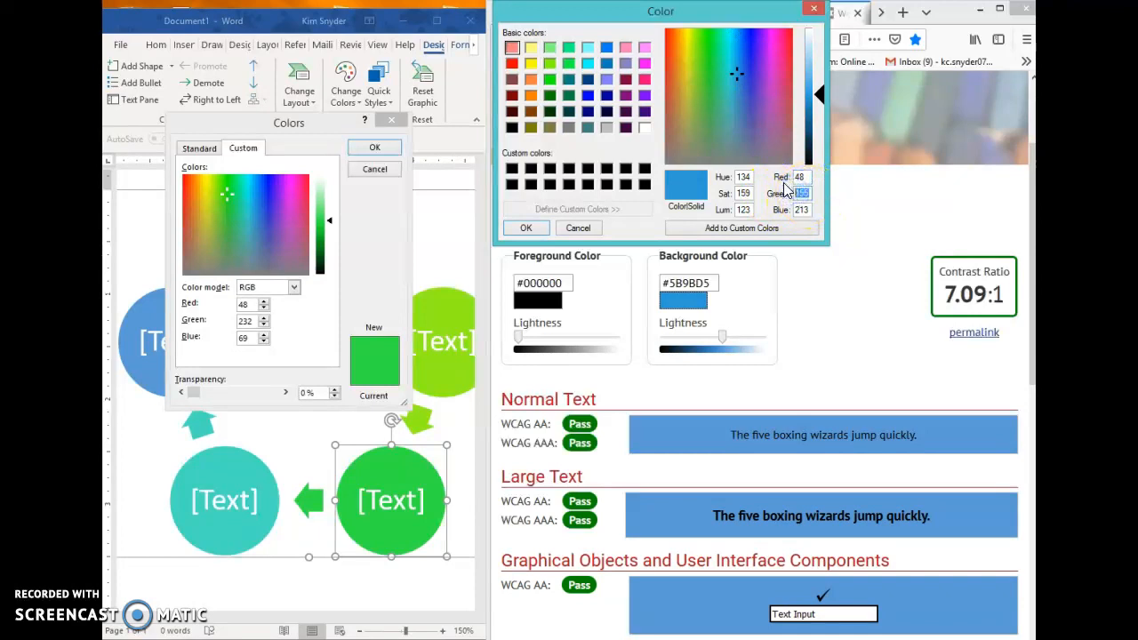
{"action": "type", "text": "232"}
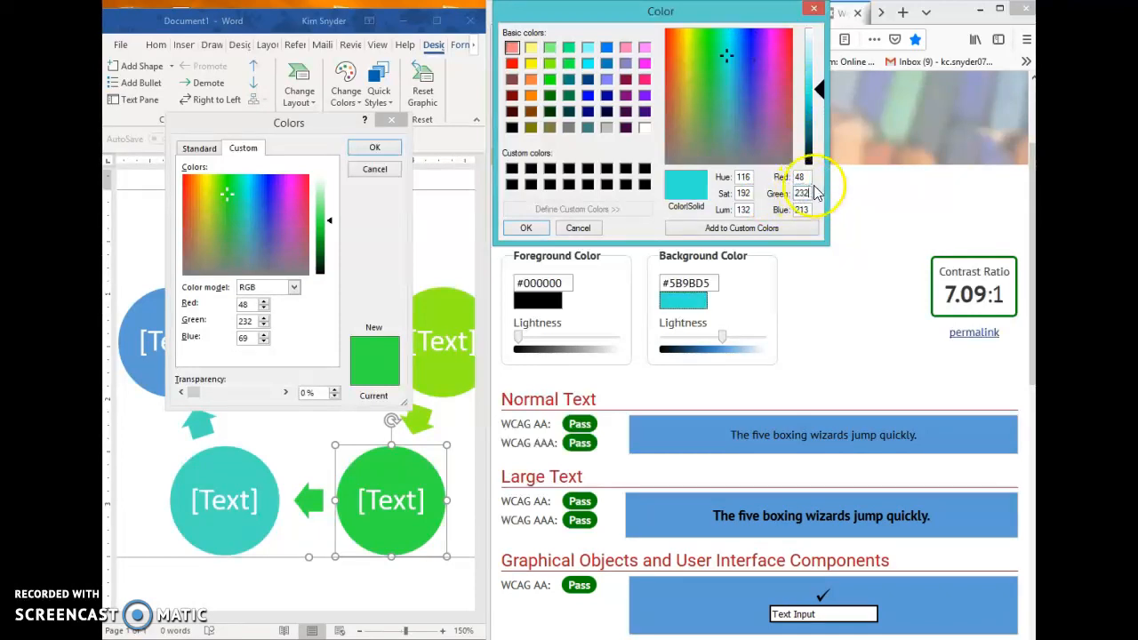
{"action": "double_click", "coordinate": [790, 208]}
{"action": "type", "text": "69"}
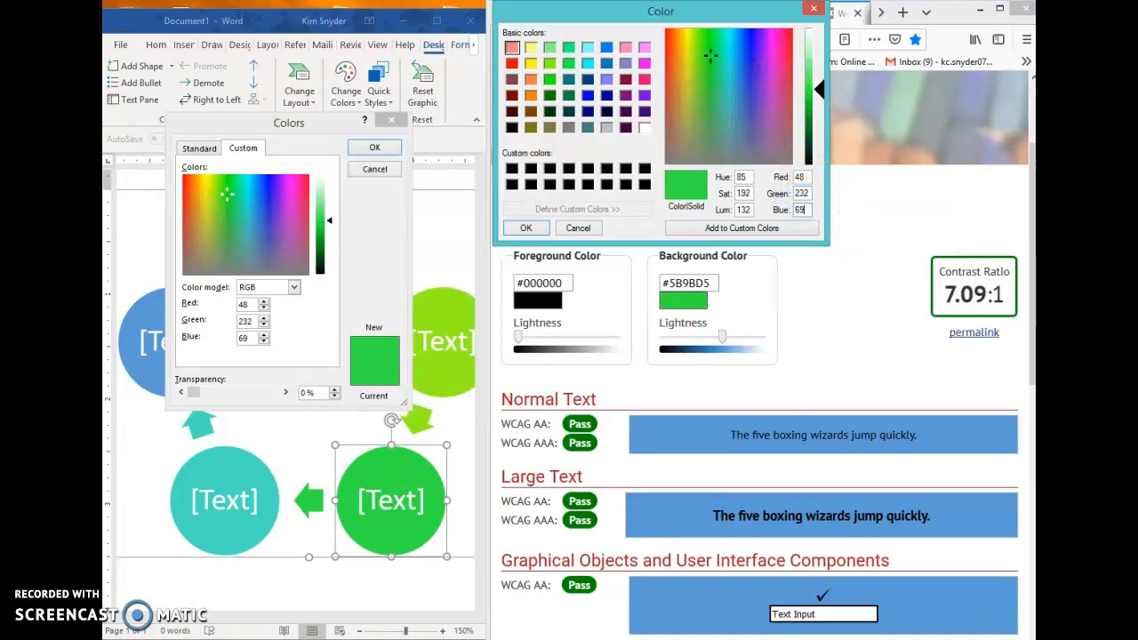
{"action": "key", "text": "Return"}
{"action": "left_click", "coordinate": [795, 277]}
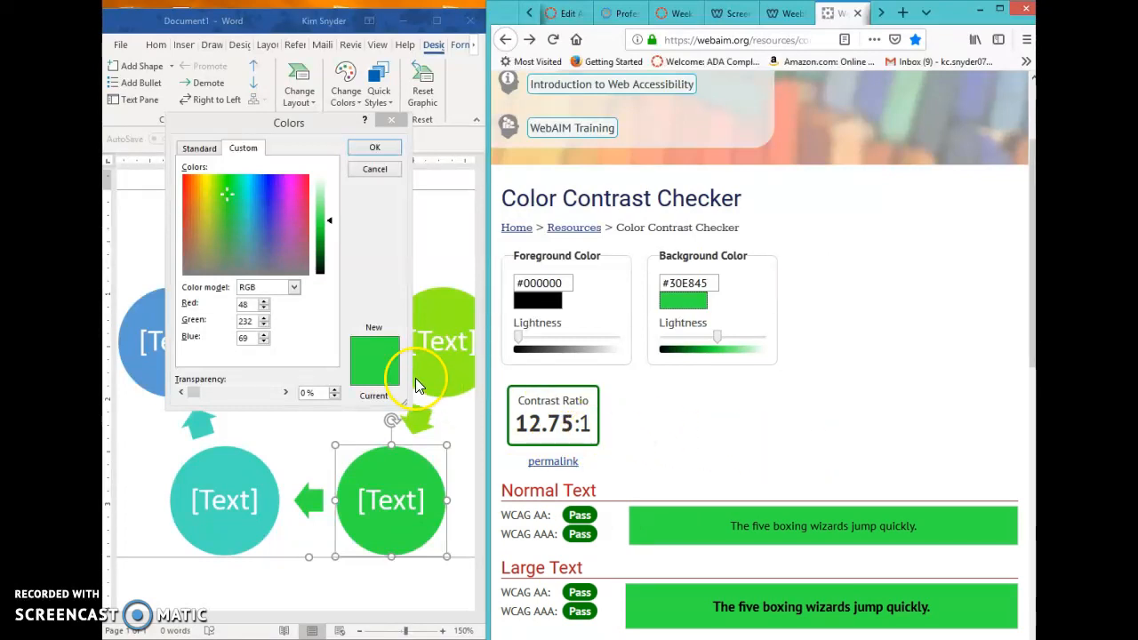
Step: Return to Word in a maximized window and set the font color of the whole SmartArt graphic to Automatic (black)
{"action": "left_click", "coordinate": [380, 149]}
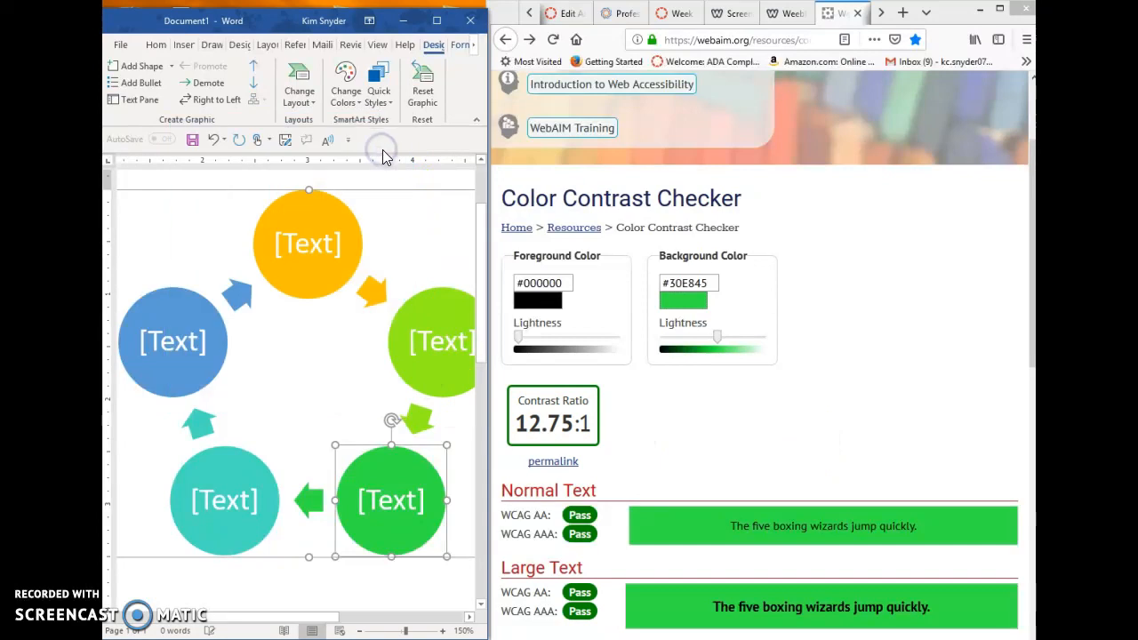
{"action": "left_click", "coordinate": [436, 20]}
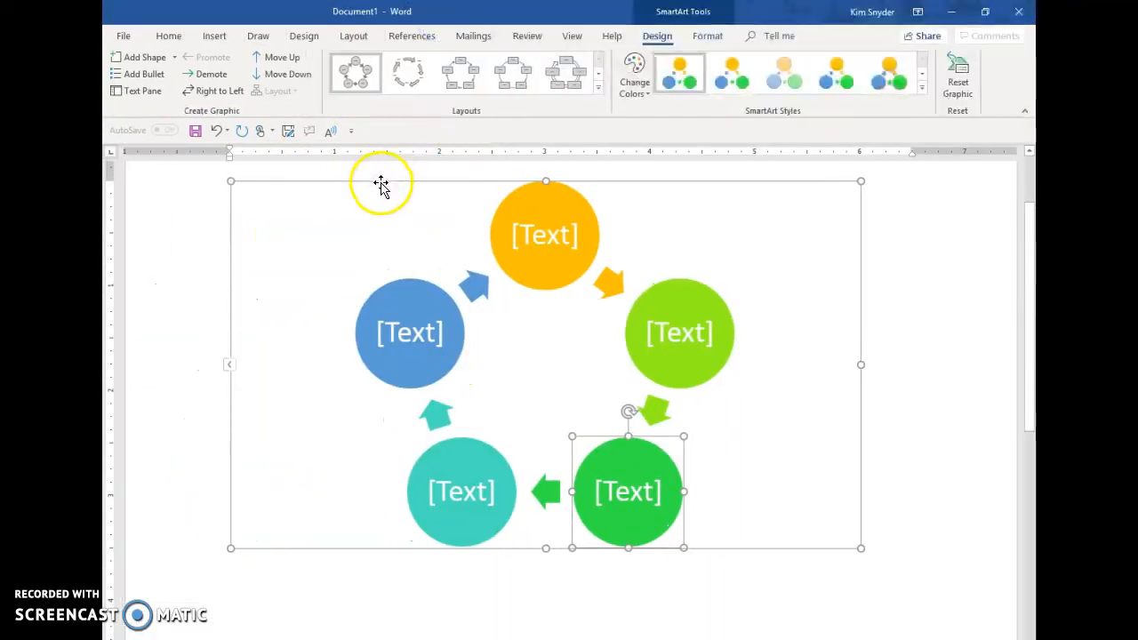
{"action": "left_click", "coordinate": [382, 183]}
{"action": "left_click", "coordinate": [165, 37]}
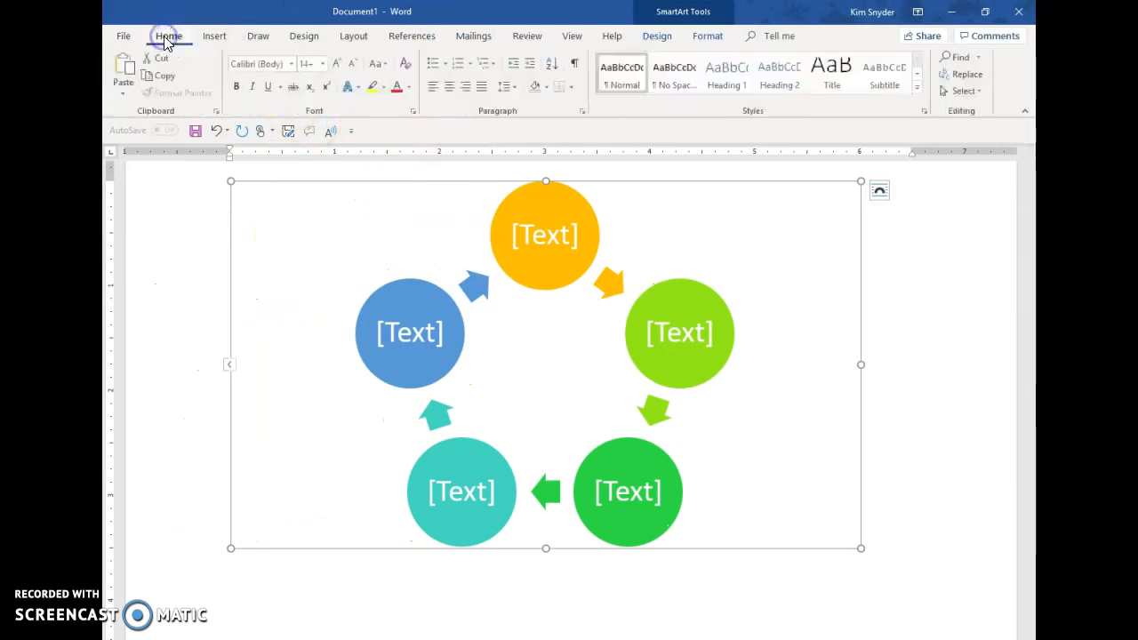
{"action": "left_click", "coordinate": [410, 86]}
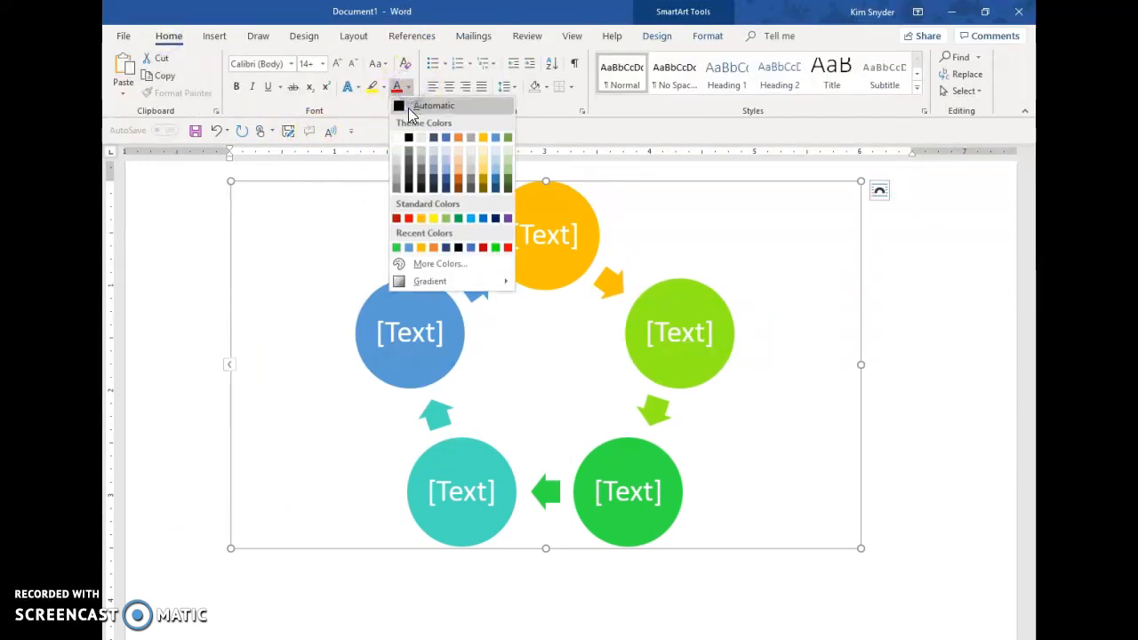
{"action": "left_click", "coordinate": [404, 106]}
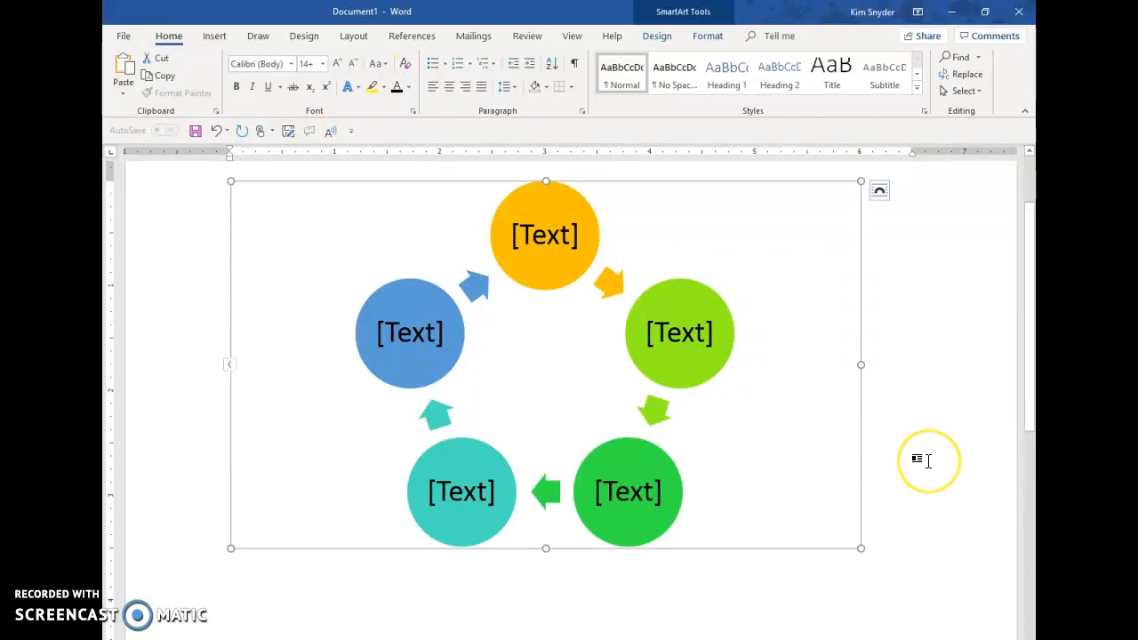